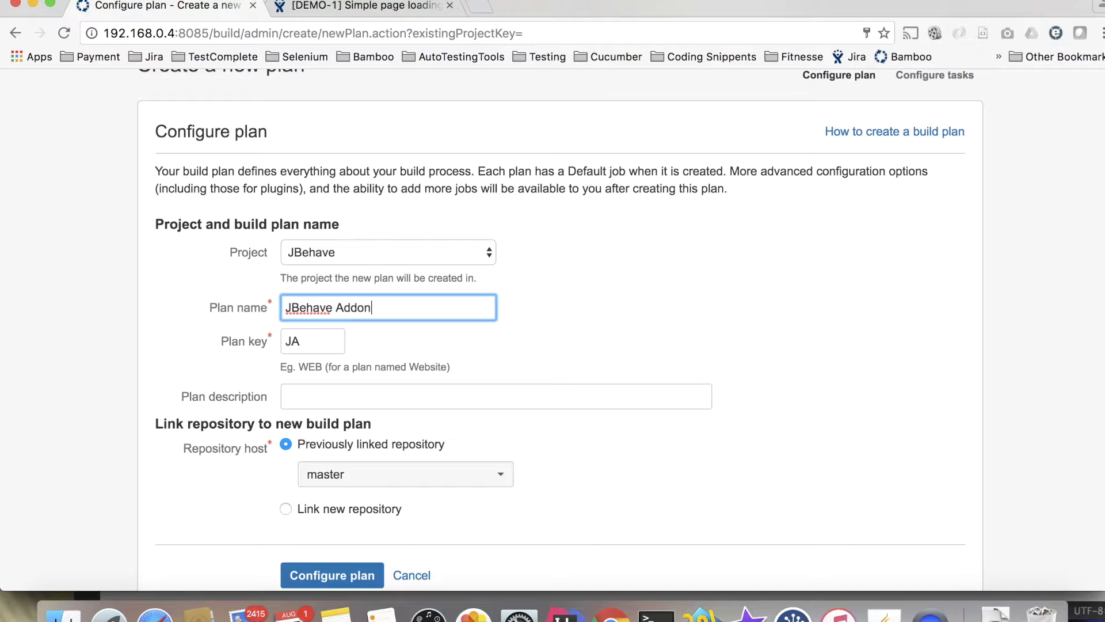
# Finish naming the plan 'JBehave Addon For Bamboo Demo' and choose to link a new repository.
pyautogui.write('r Bamboo D')
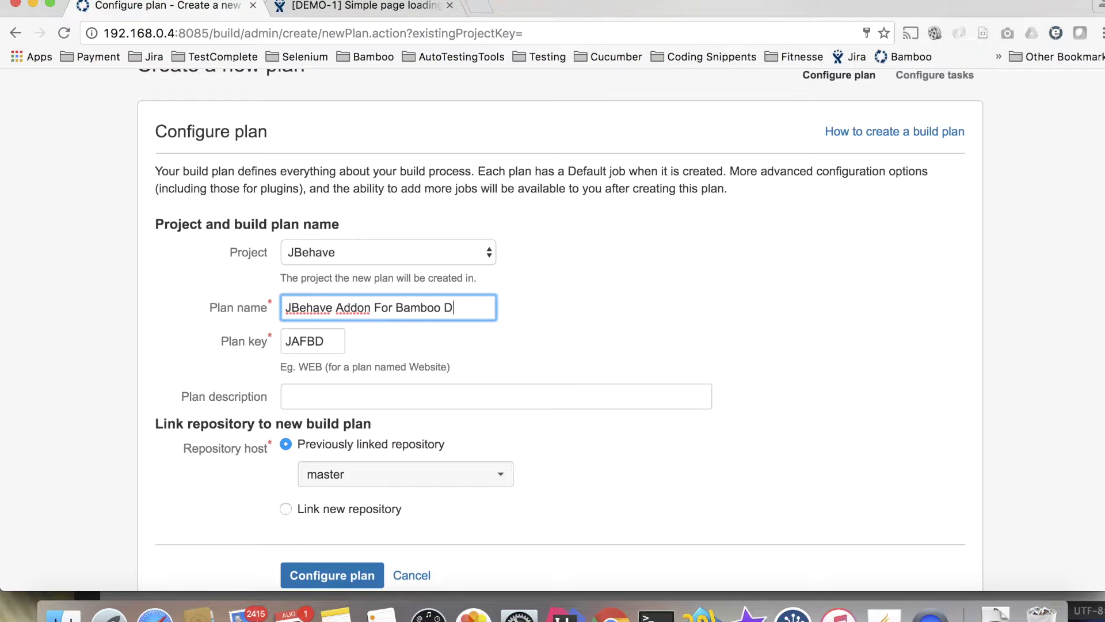
pyautogui.write('emo')
pyautogui.scroll(-3, 373, 381)
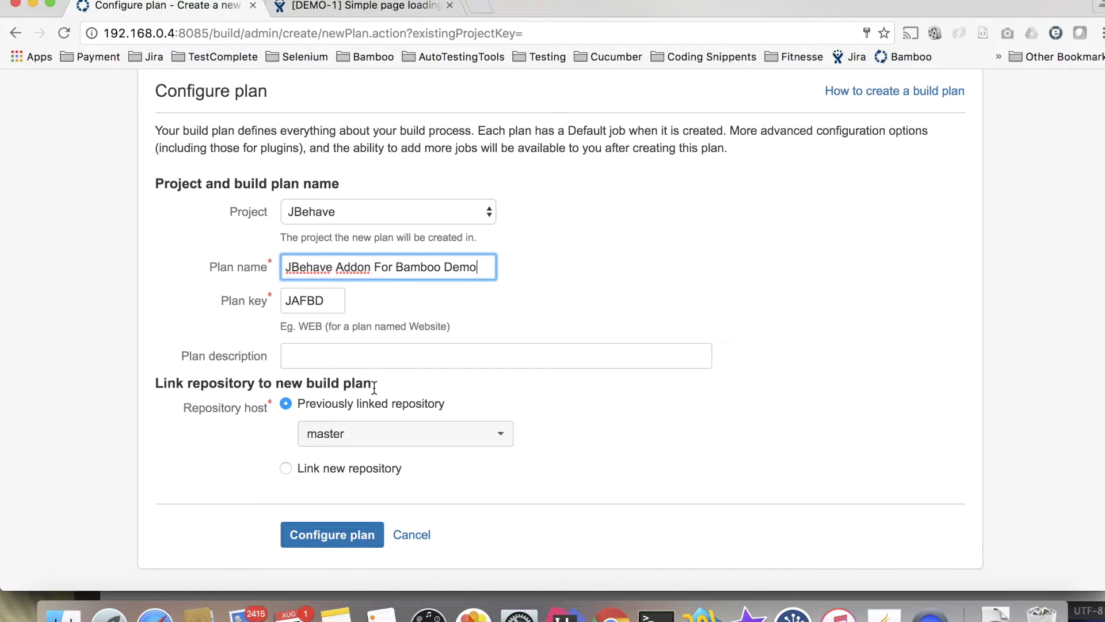
pyautogui.click(369, 425)
pyautogui.scroll(-2, 369, 424)
# Pick Bitbucket Cloud as the host and set display name 'JBehvae Demo Project On Bitbucket'.
pyautogui.click(387, 380)
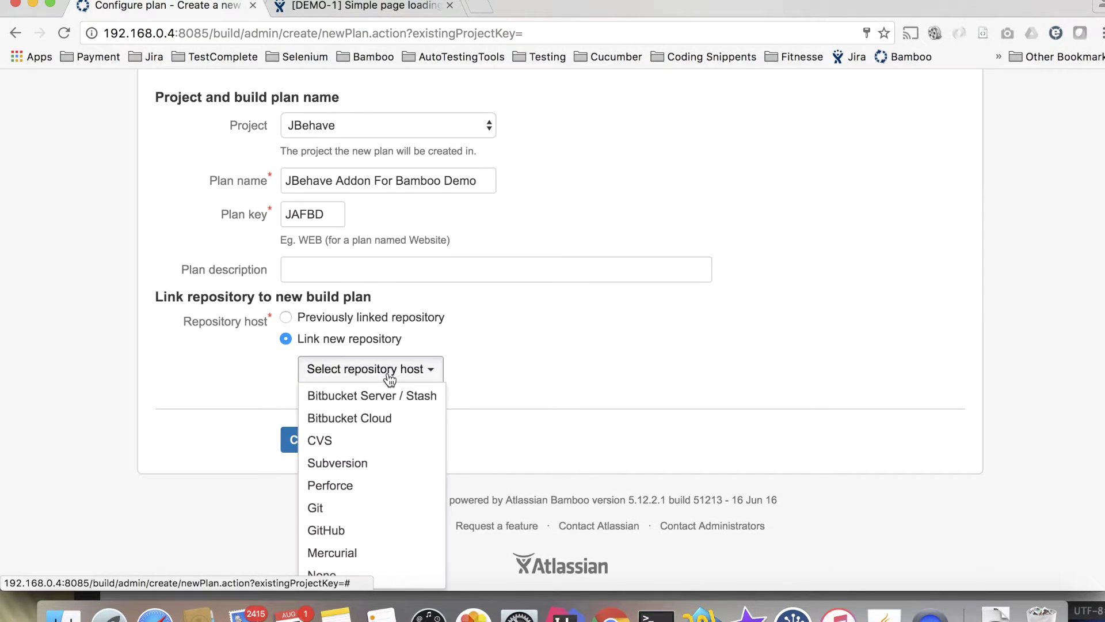
pyautogui.click(379, 417)
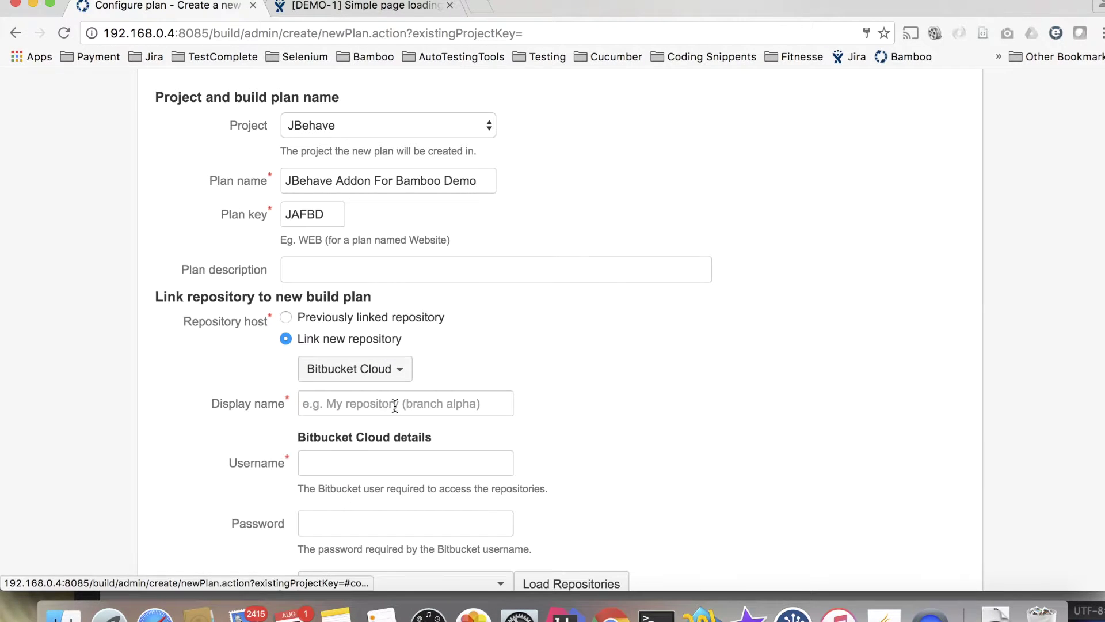
pyautogui.click(395, 406)
pyautogui.write('JB')
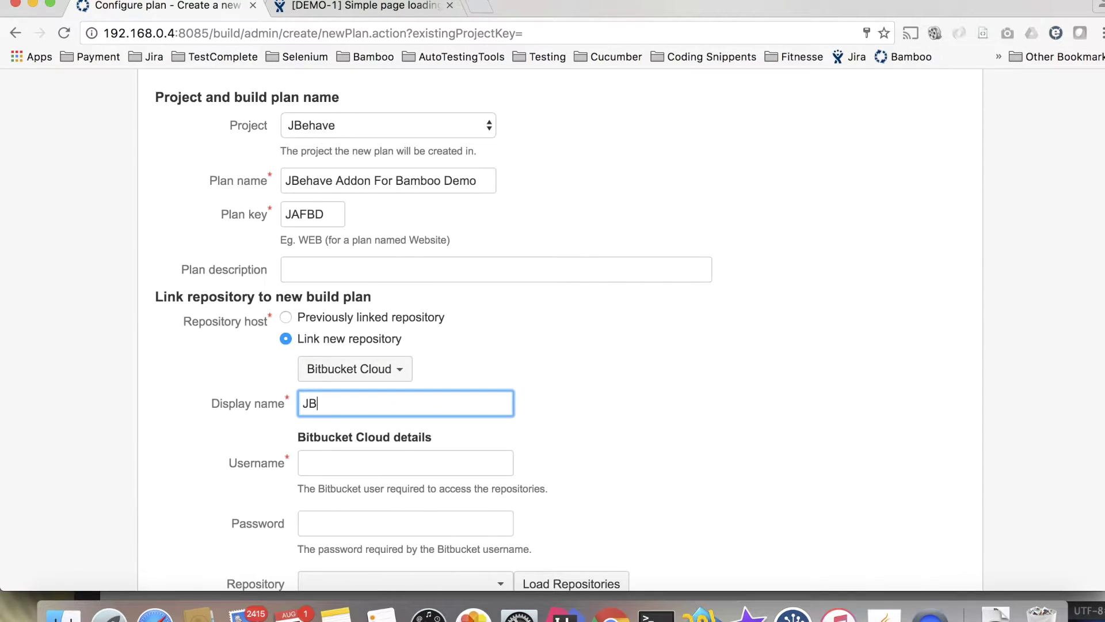
pyautogui.write('ehvae Demo Project')
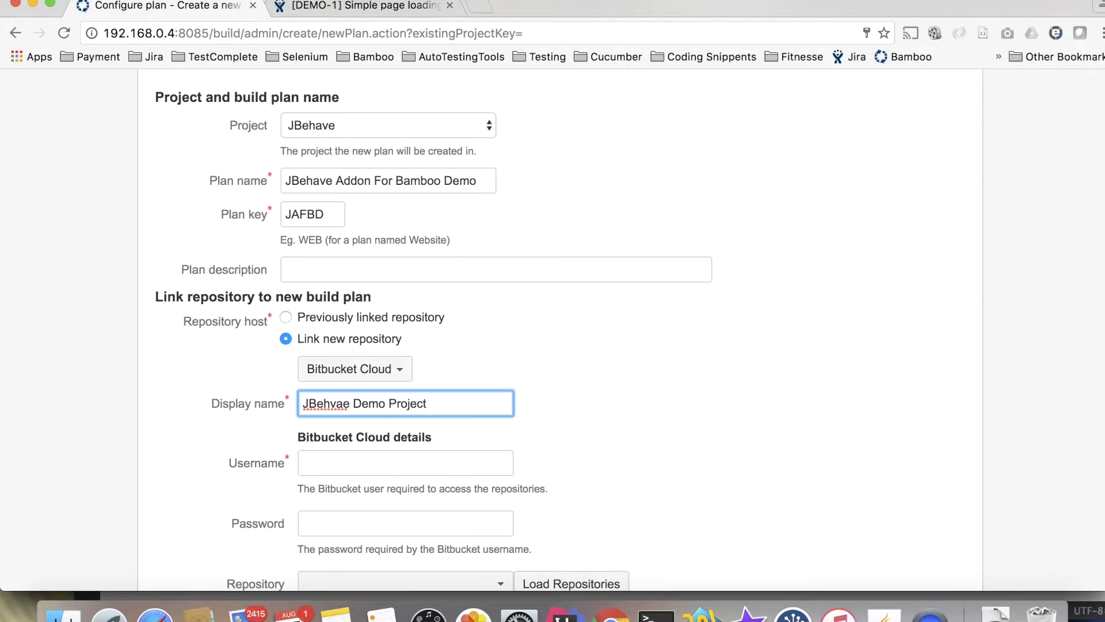
pyautogui.write(' On Bitbucket')
pyautogui.scroll(-4, 532, 472)
# Enter the Bitbucket account username and password and load its repositories.
pyautogui.click(455, 352)
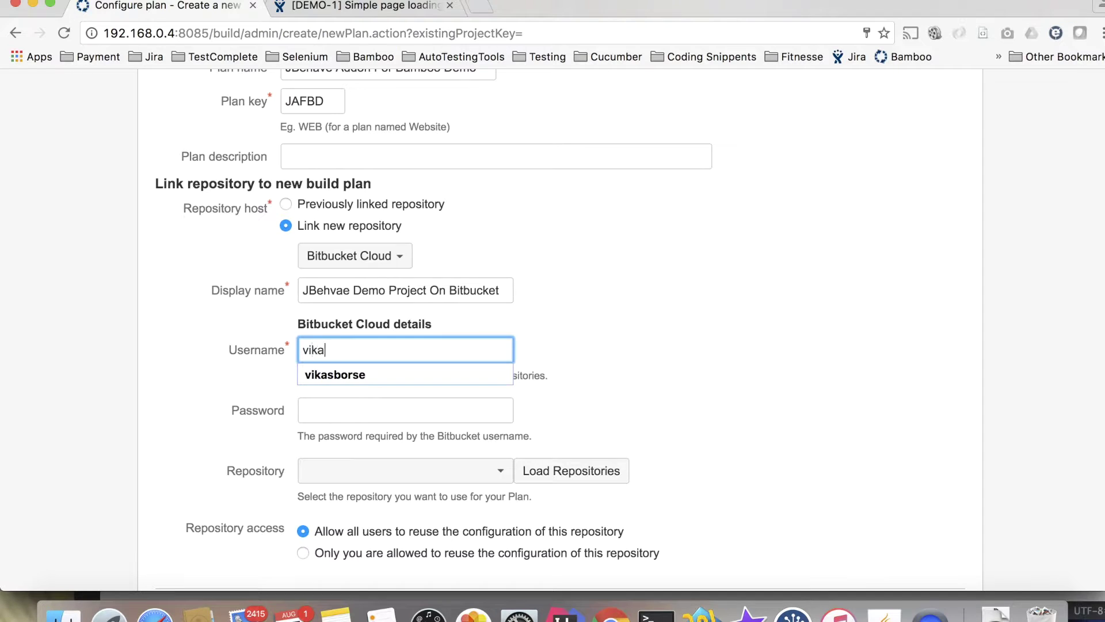
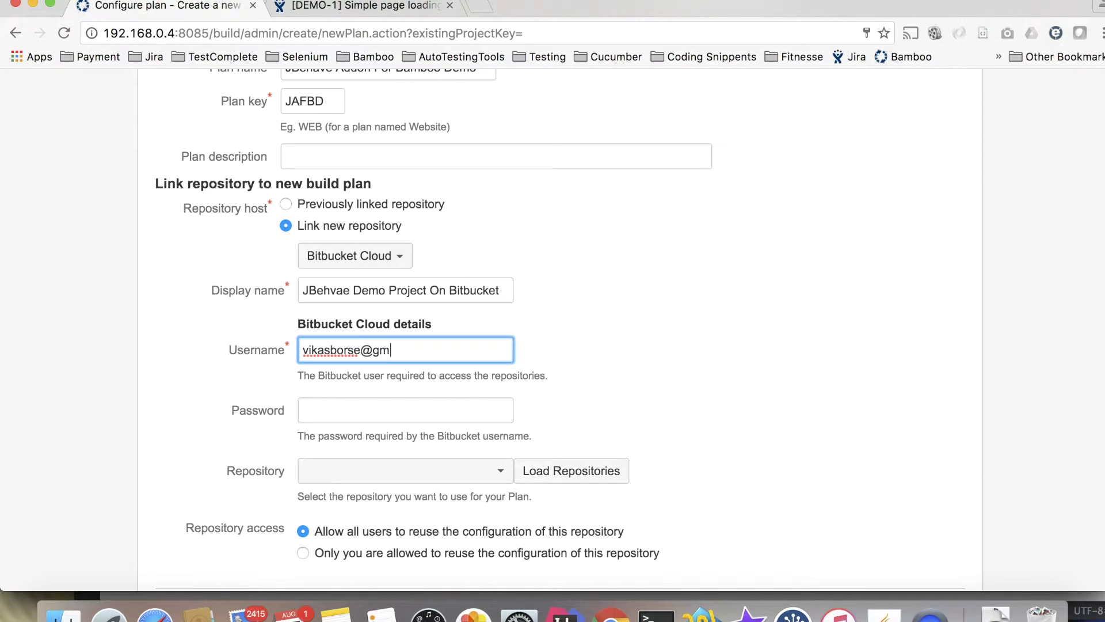
pyautogui.click(446, 407)
pyautogui.write('*')
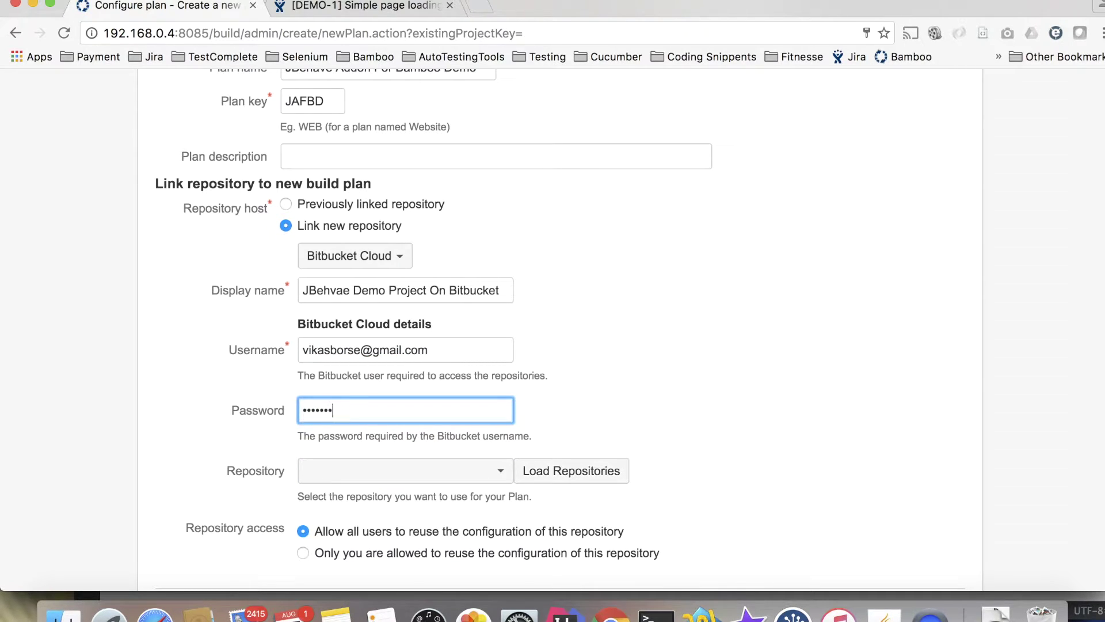
pyautogui.click(606, 474)
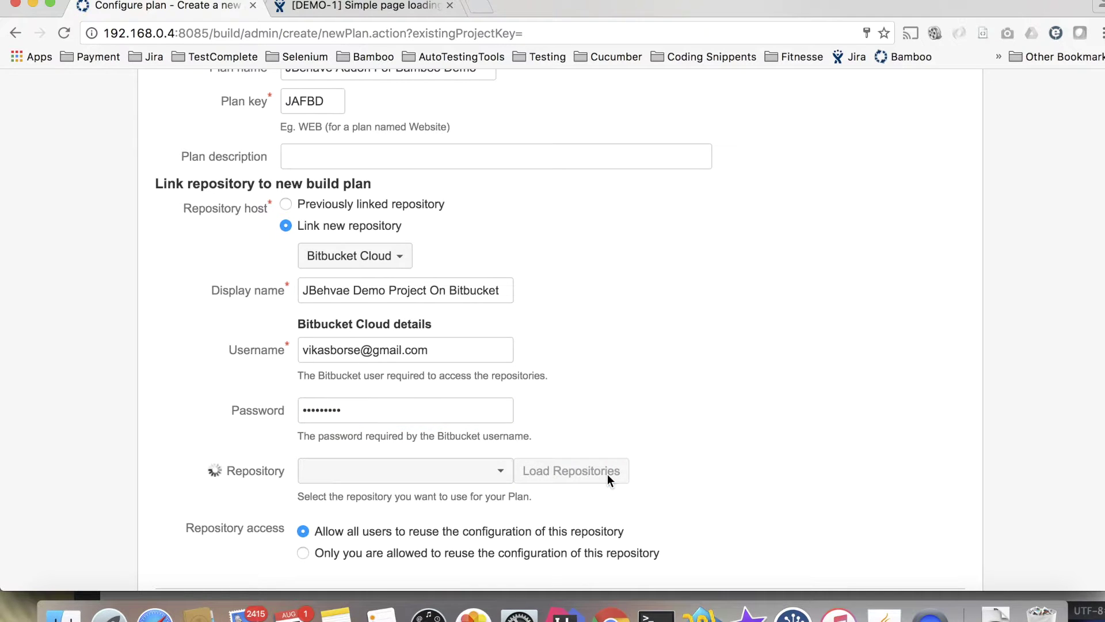
# Select the jbehavesample repository from the list and proceed with Configure plan.
pyautogui.scroll(-3, 607, 474)
pyautogui.scroll(-1, 607, 474)
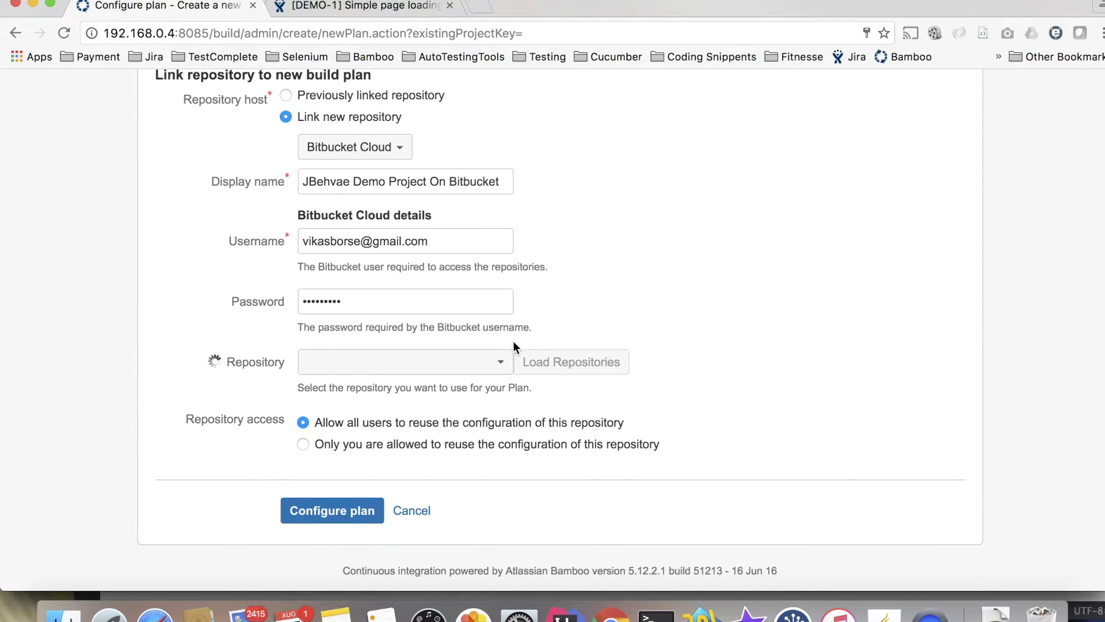
pyautogui.click(501, 368)
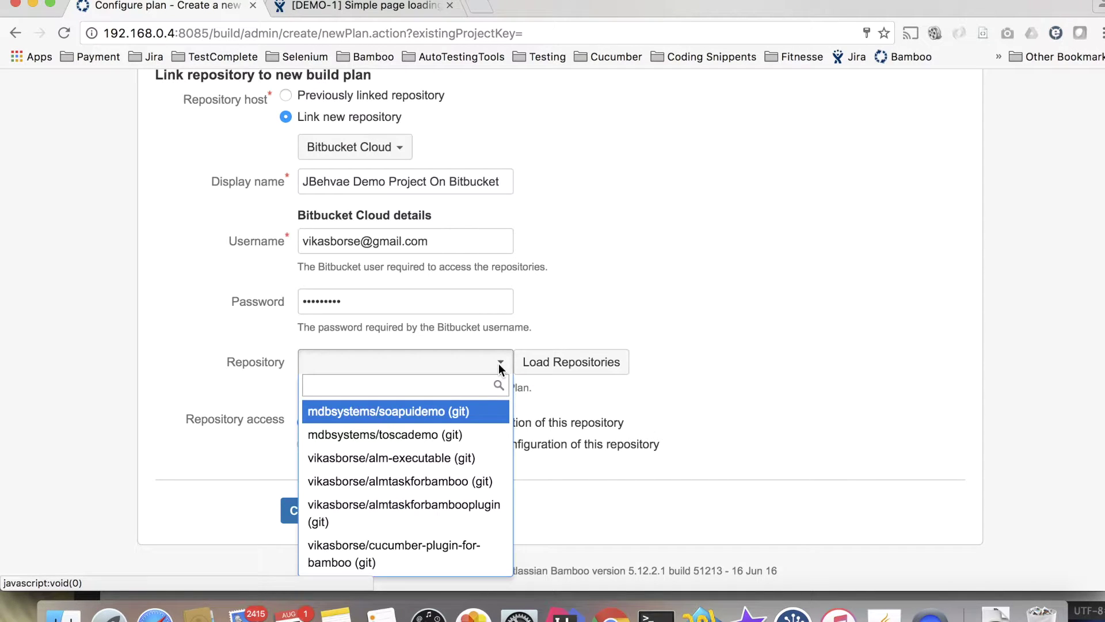
pyautogui.write('jb')
pyautogui.click(466, 438)
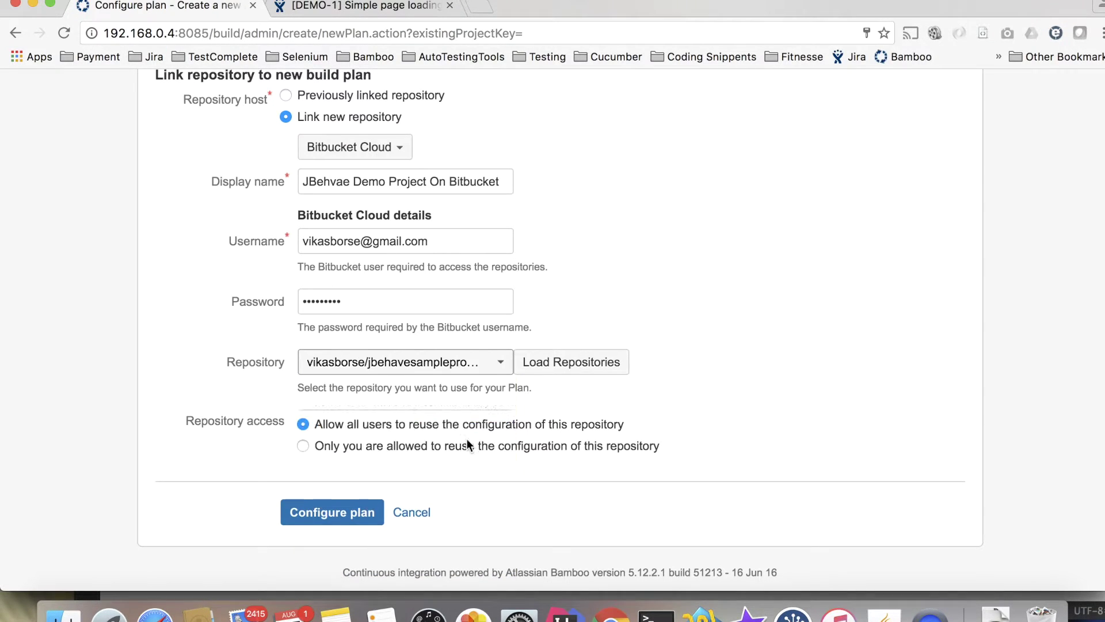
pyautogui.scroll(-5, 466, 440)
pyautogui.click(326, 448)
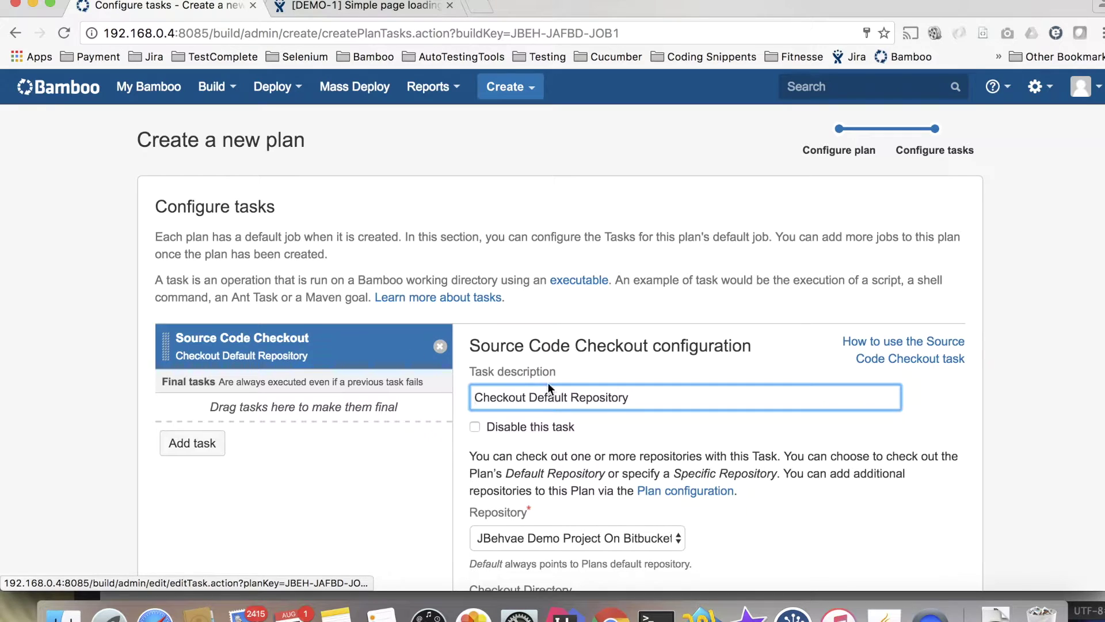
# Keep the Bitbucket demo repository on the Source Code Checkout task and bring up Task types.
pyautogui.scroll(-2, 577, 412)
pyautogui.click(594, 423)
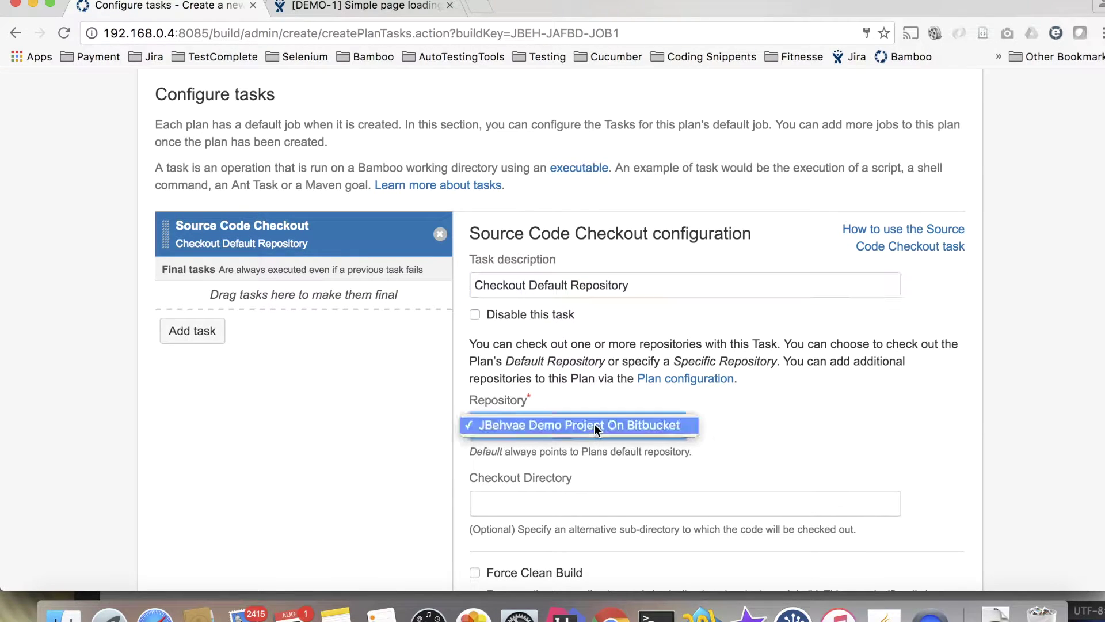
pyautogui.click(594, 424)
pyautogui.scroll(-3, 705, 467)
pyautogui.scroll(5, 706, 467)
pyautogui.scroll(1, 361, 316)
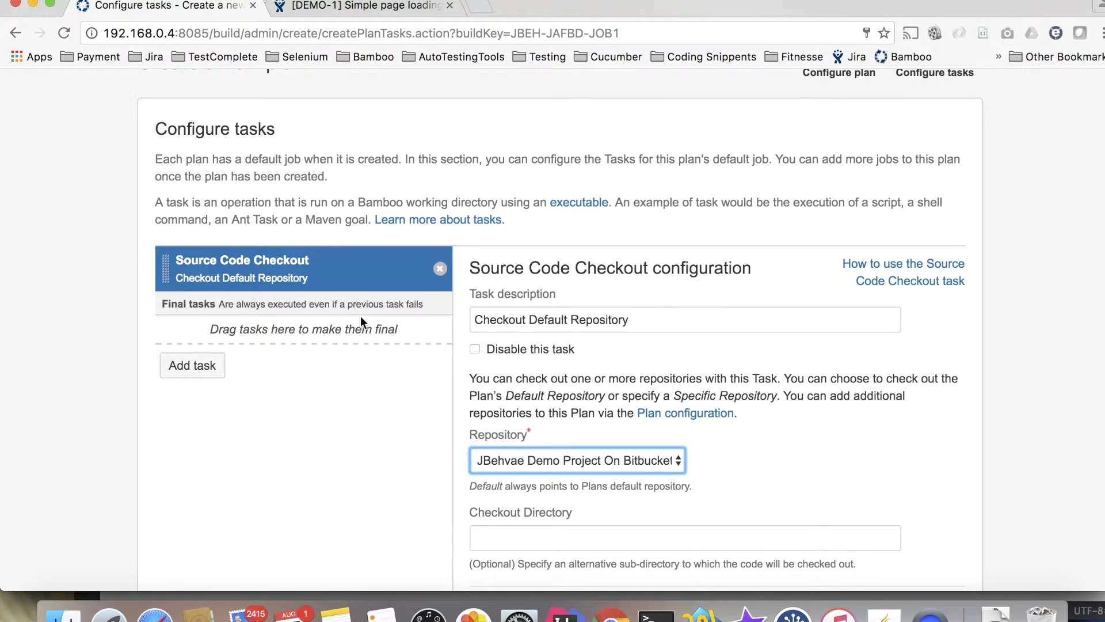
pyautogui.click(200, 365)
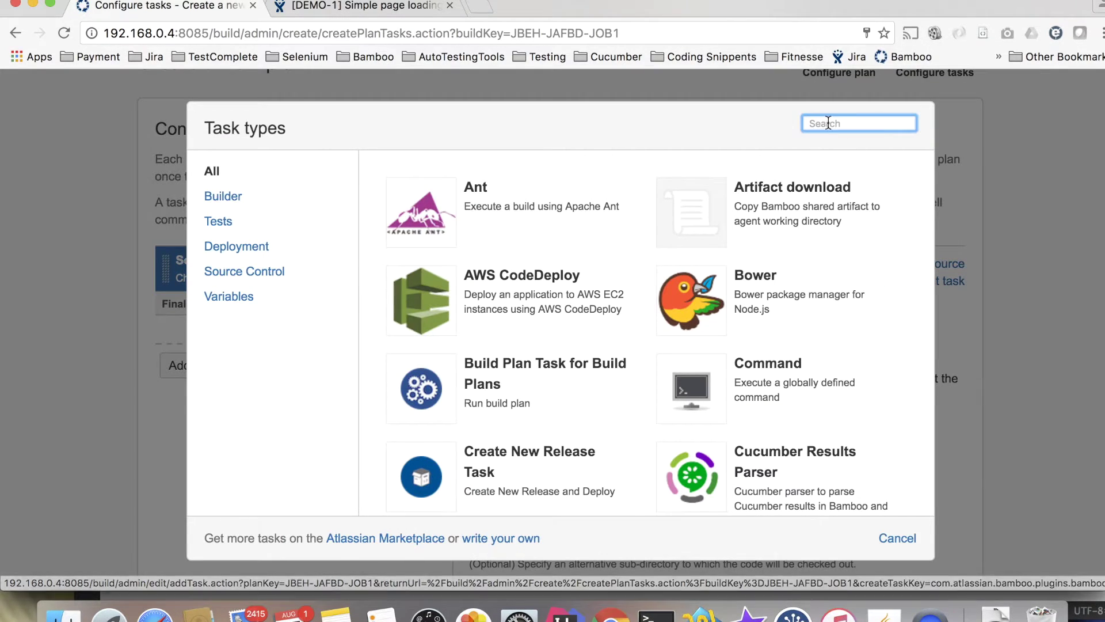
# Add a Maven 3.x task, found by searching 'mave', described as 'Run JBehave Tests'.
pyautogui.write('mave')
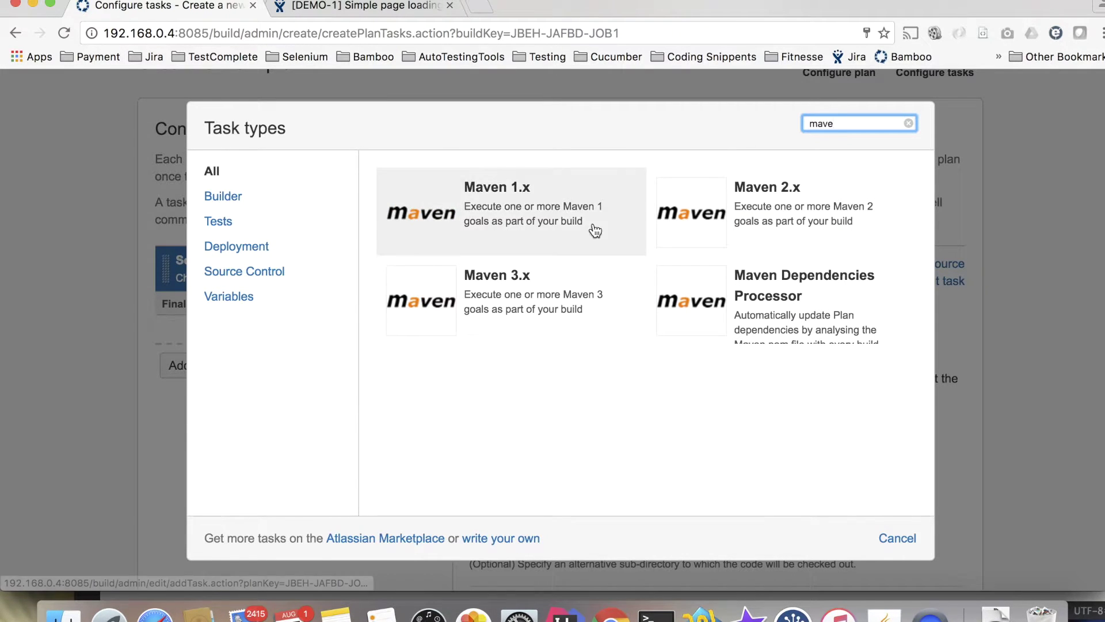
pyautogui.click(513, 290)
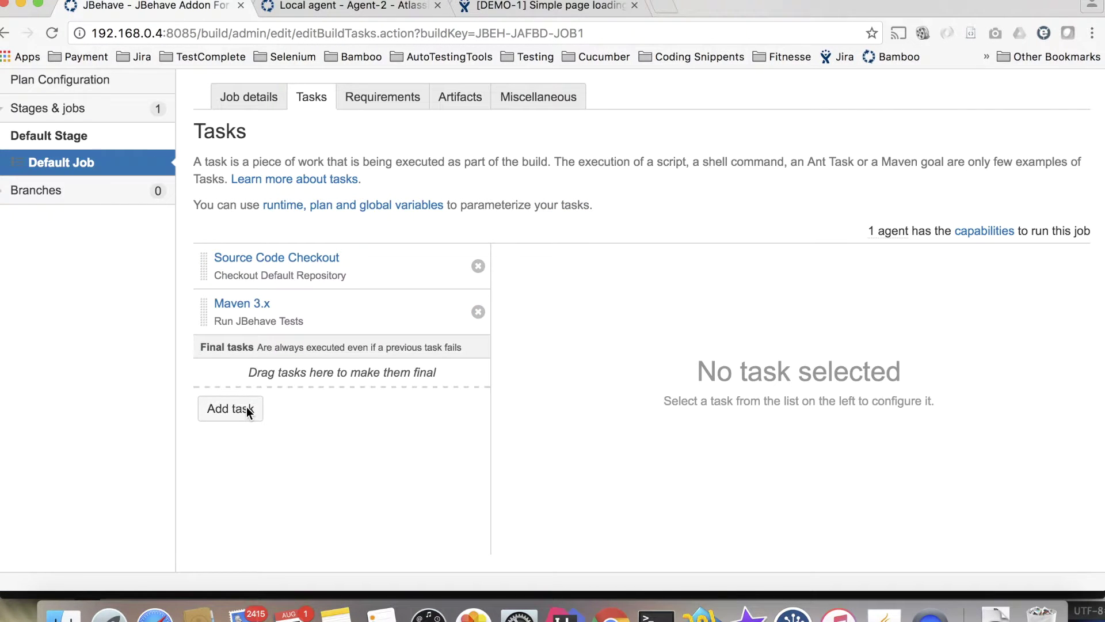
pyautogui.click(247, 407)
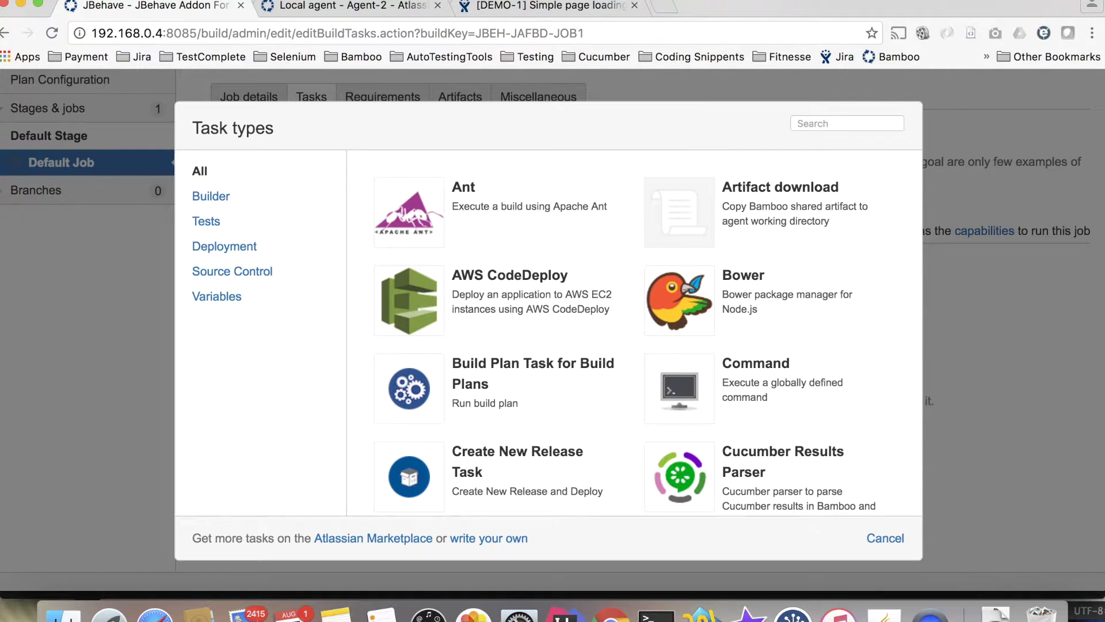
# Add the JBehave Parser for Bamboo task with description 'Parse tests and integrate with JIRA'.
pyautogui.click(848, 124)
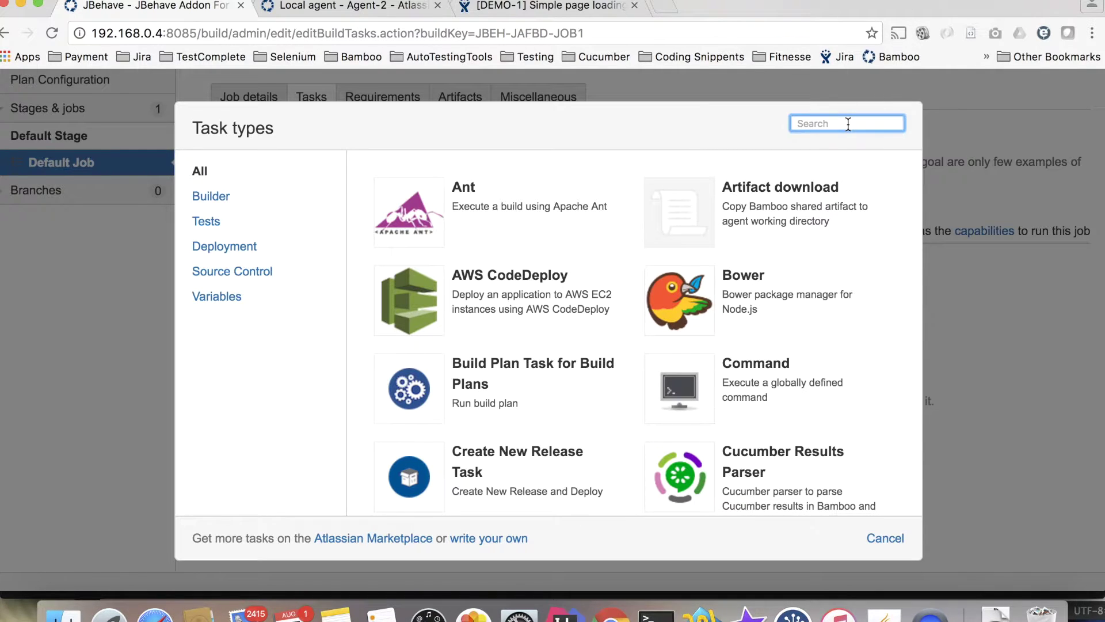
pyautogui.write('jb')
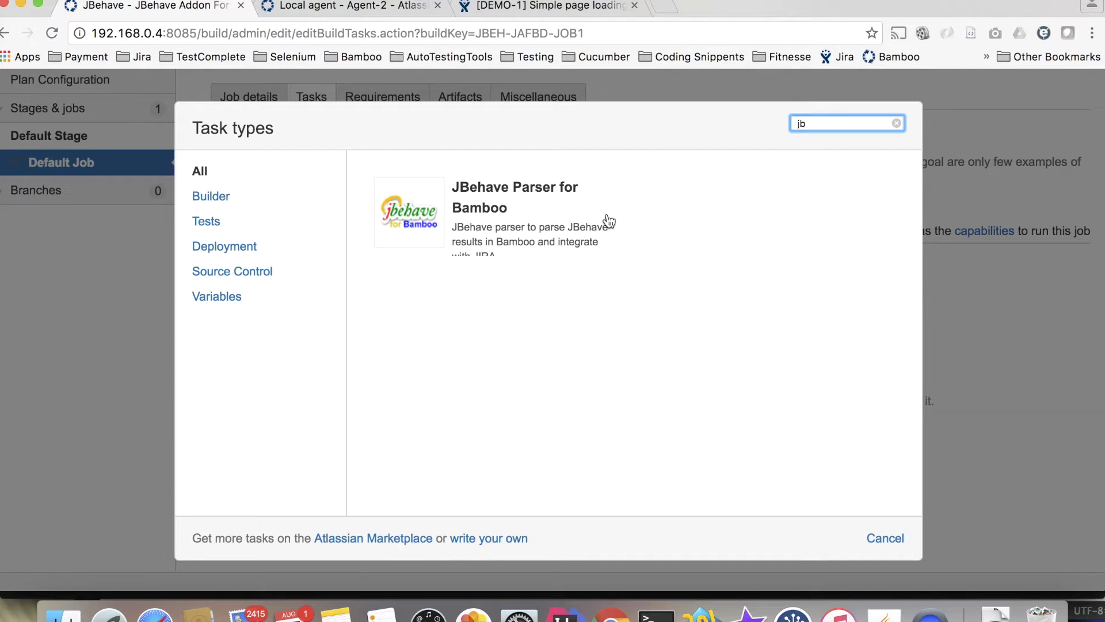
pyautogui.click(455, 208)
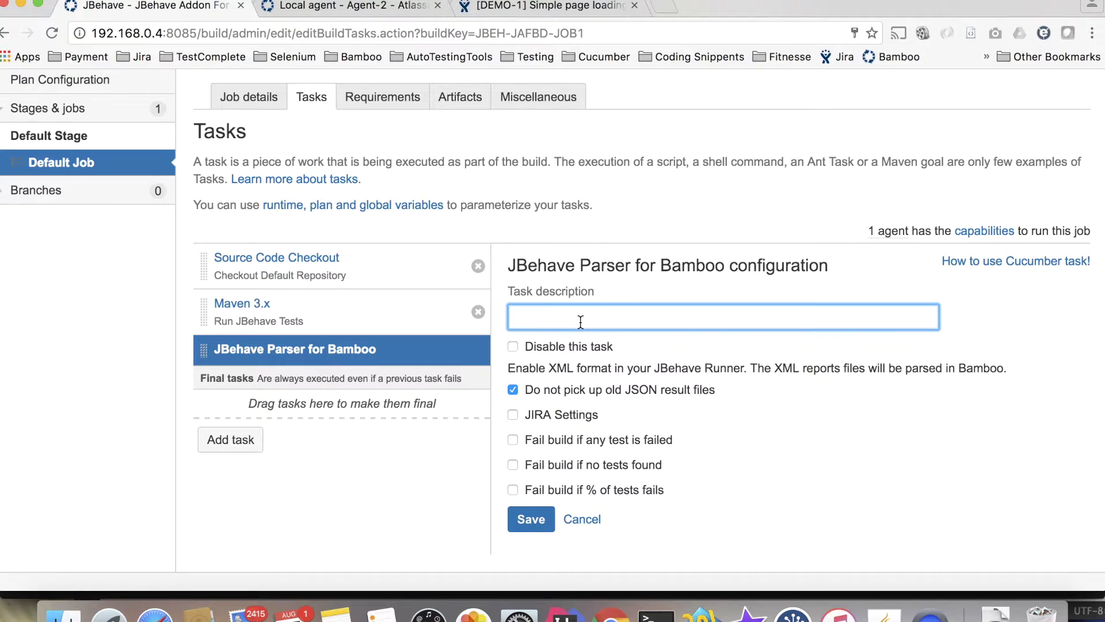
pyautogui.write('Par')
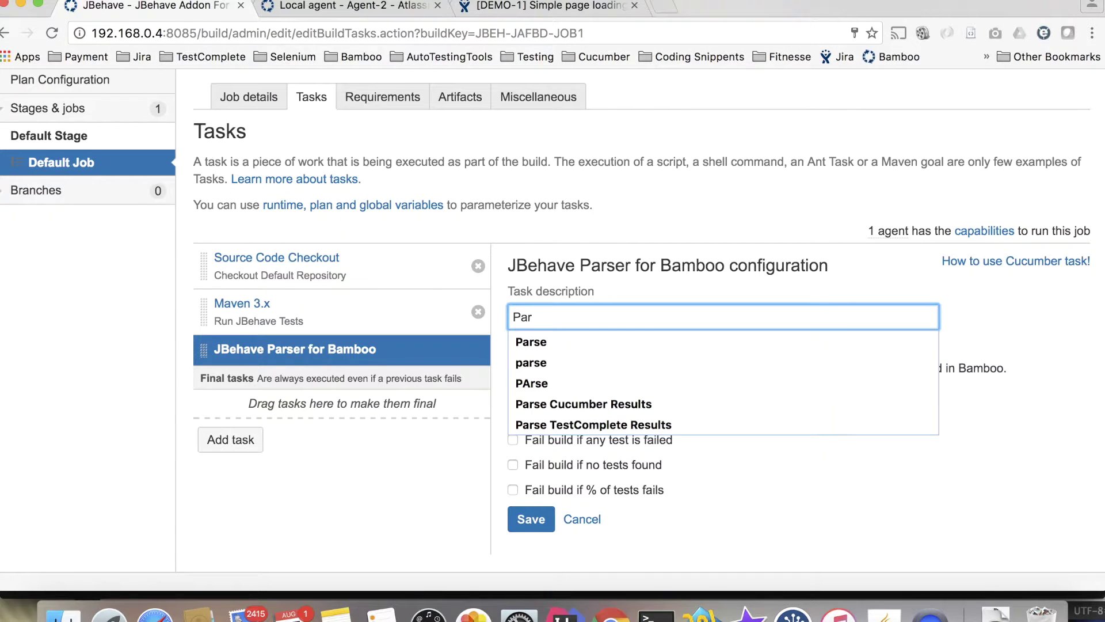
pyautogui.write('se')
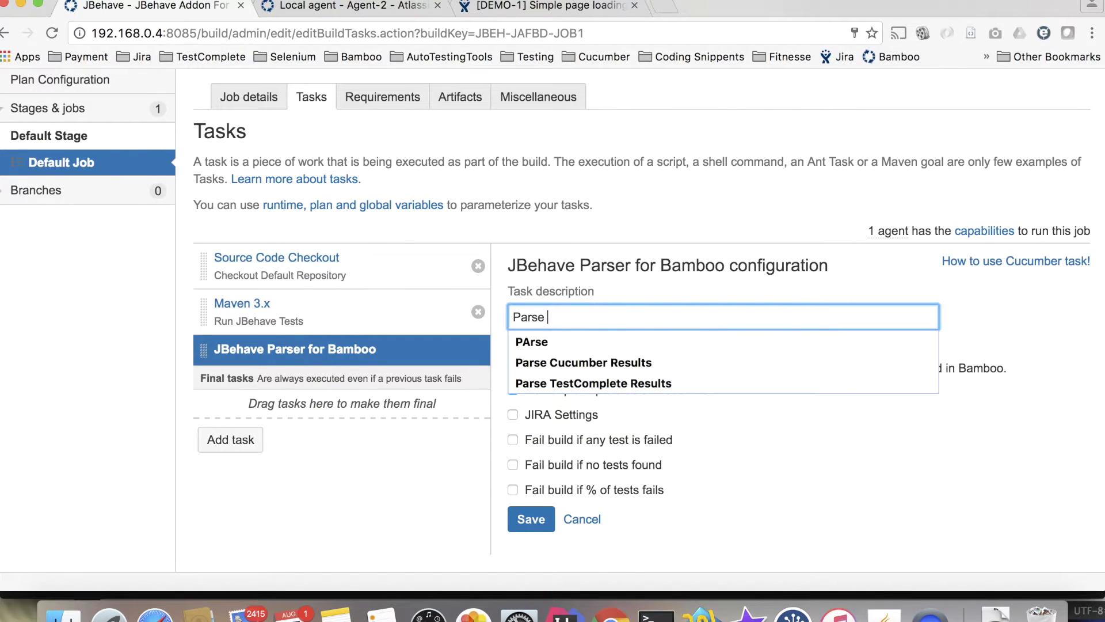
pyautogui.write(' tests')
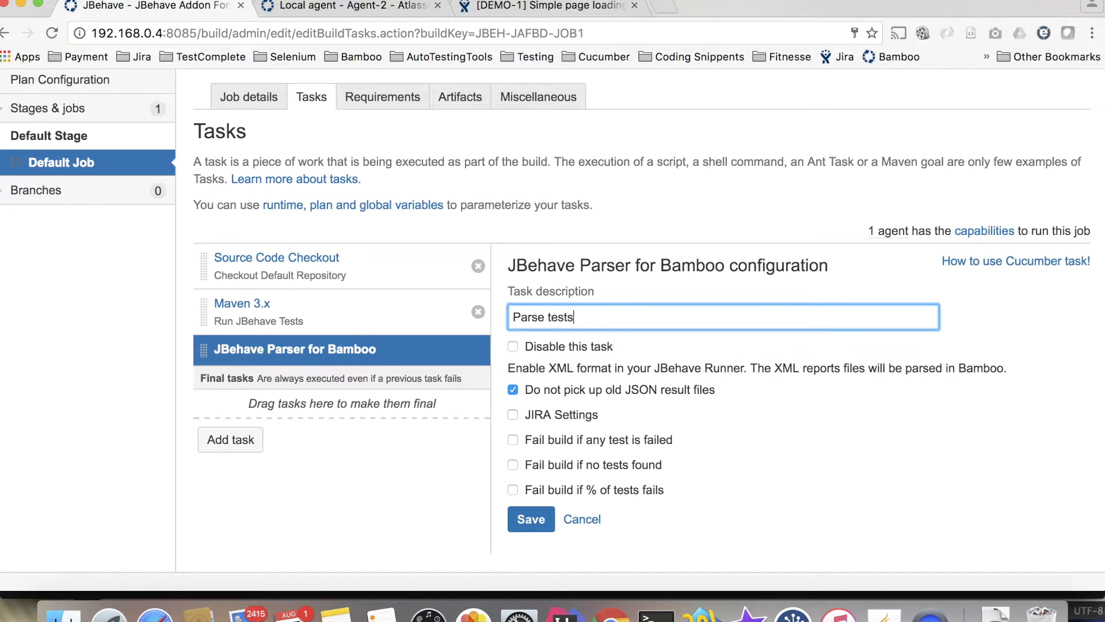
pyautogui.write(' and integrate with JIRA')
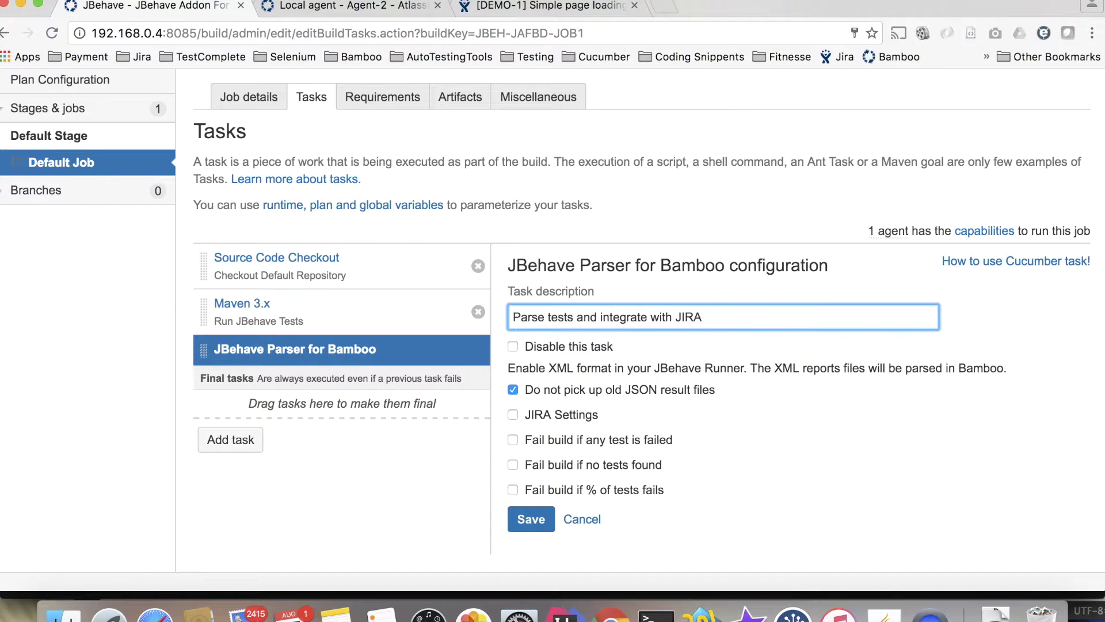
# Toggle the old-JSON results option, enable JIRA settings, and fill in JIRA URL, user and password.
pyautogui.scroll(-3, 613, 393)
pyautogui.click(514, 312)
pyautogui.scroll(-1, 520, 319)
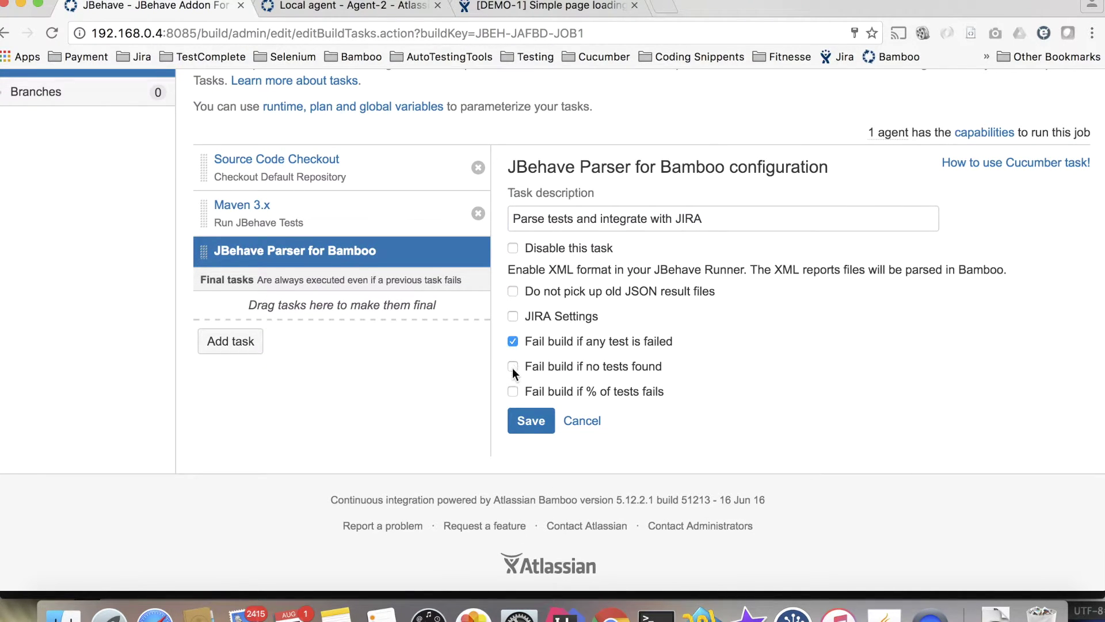
pyautogui.click(511, 316)
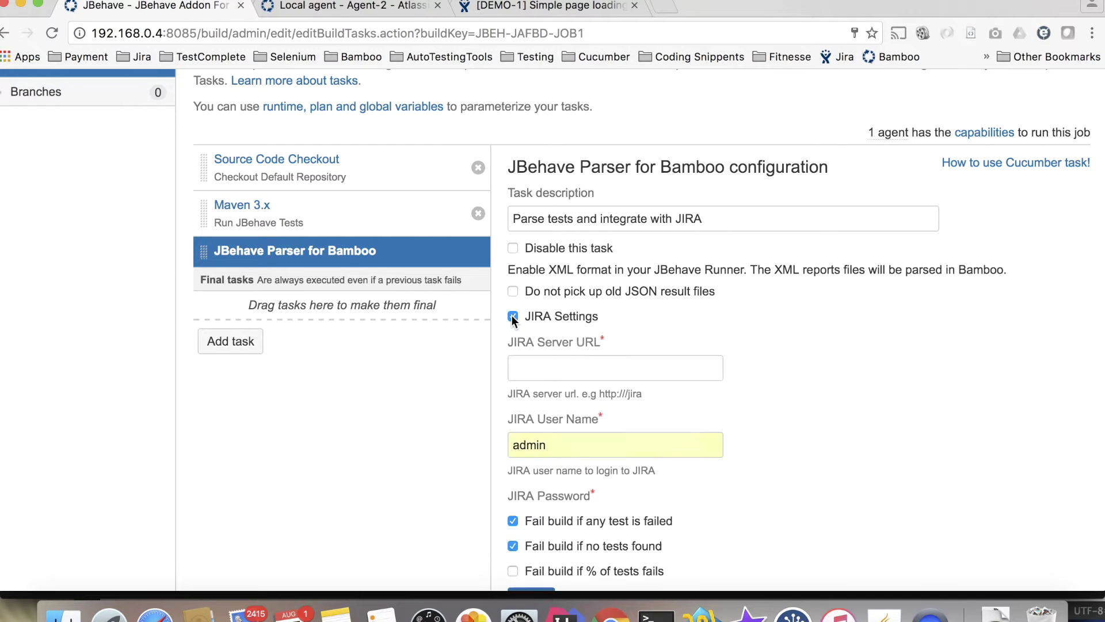
pyautogui.scroll(-3, 578, 349)
pyautogui.click(578, 313)
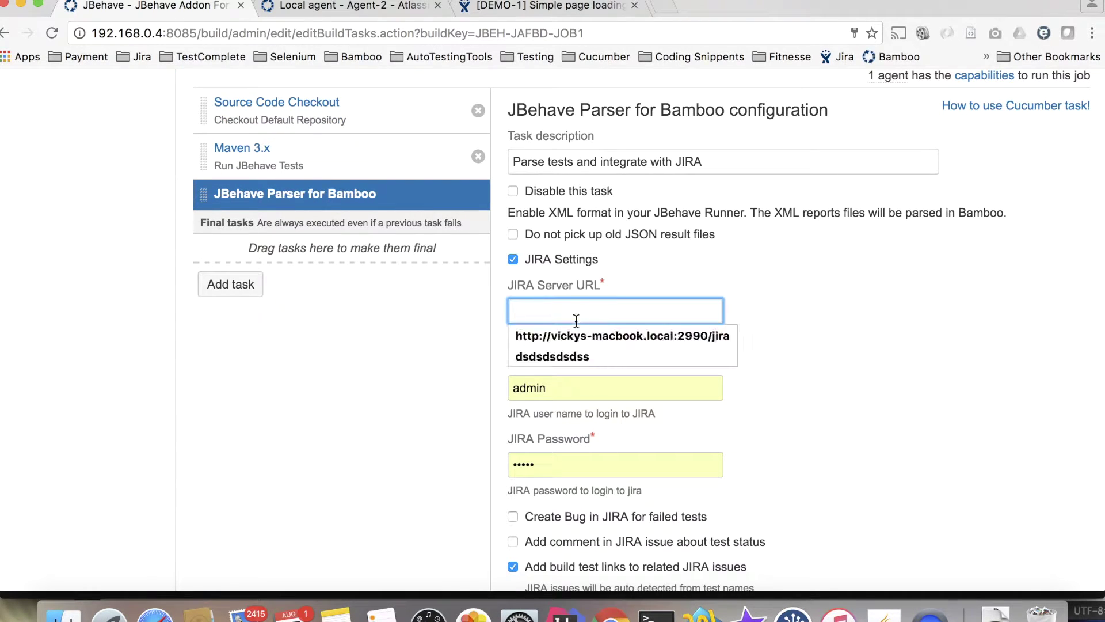
pyautogui.click(580, 330)
pyautogui.scroll(-3, 597, 365)
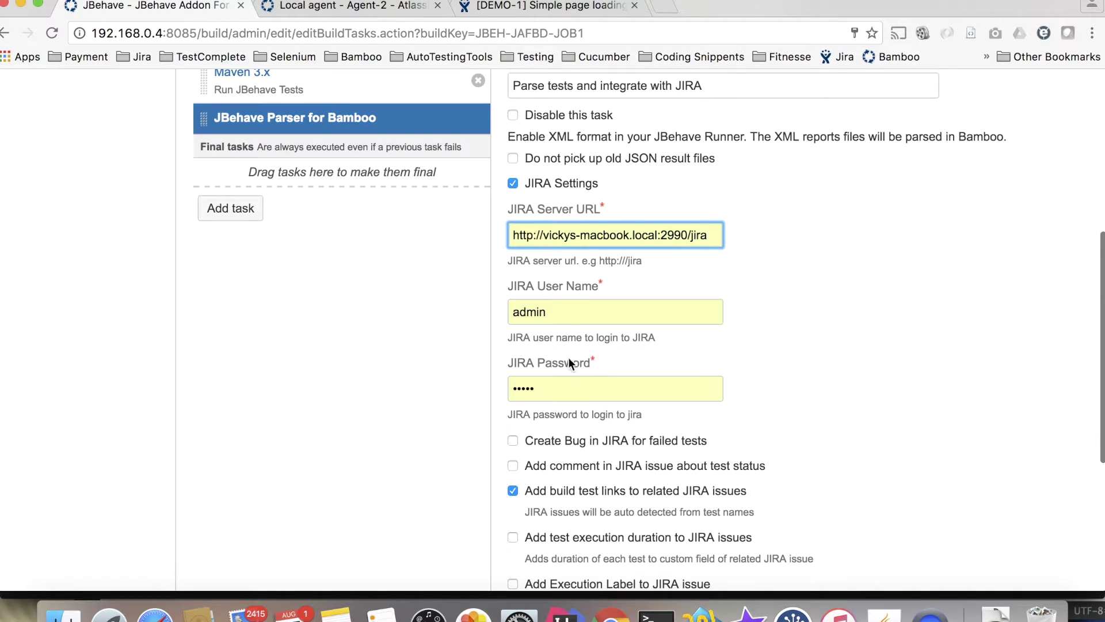
pyautogui.click(566, 314)
pyautogui.click(572, 388)
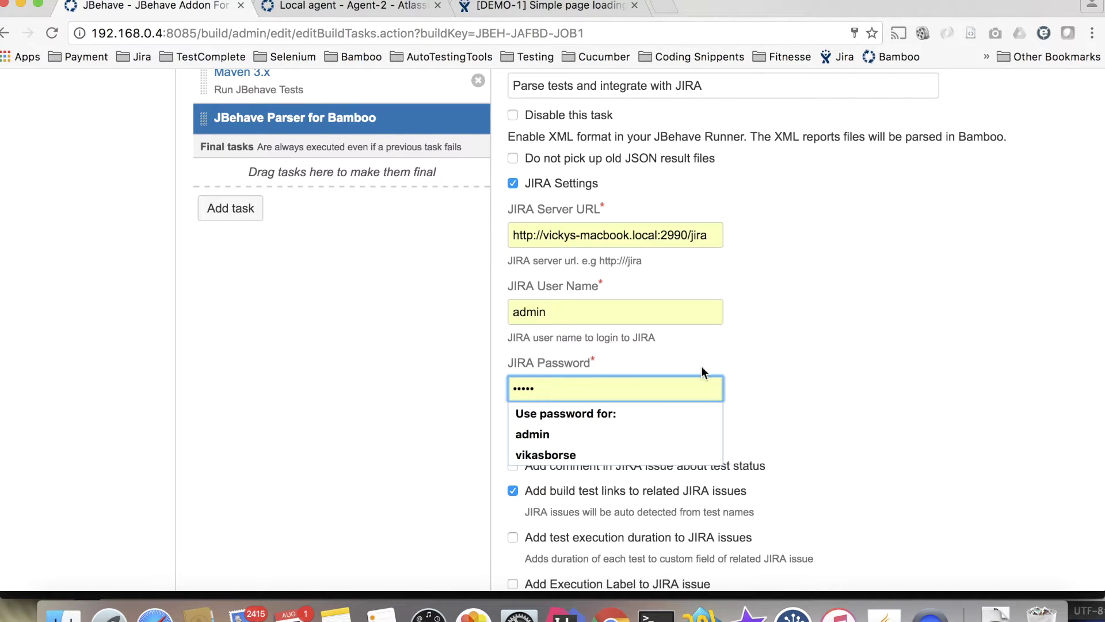
pyautogui.click(782, 402)
# Try enabling JIRA bug creation assigned to admin, then turn it back off.
pyautogui.scroll(-5, 783, 443)
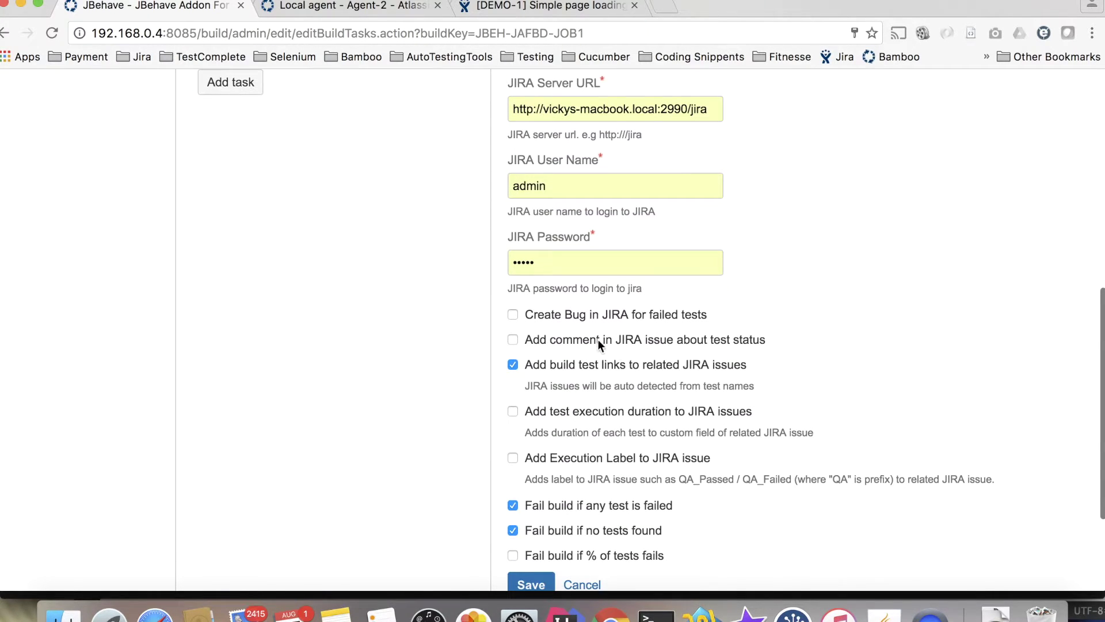
pyautogui.click(563, 316)
pyautogui.click(544, 439)
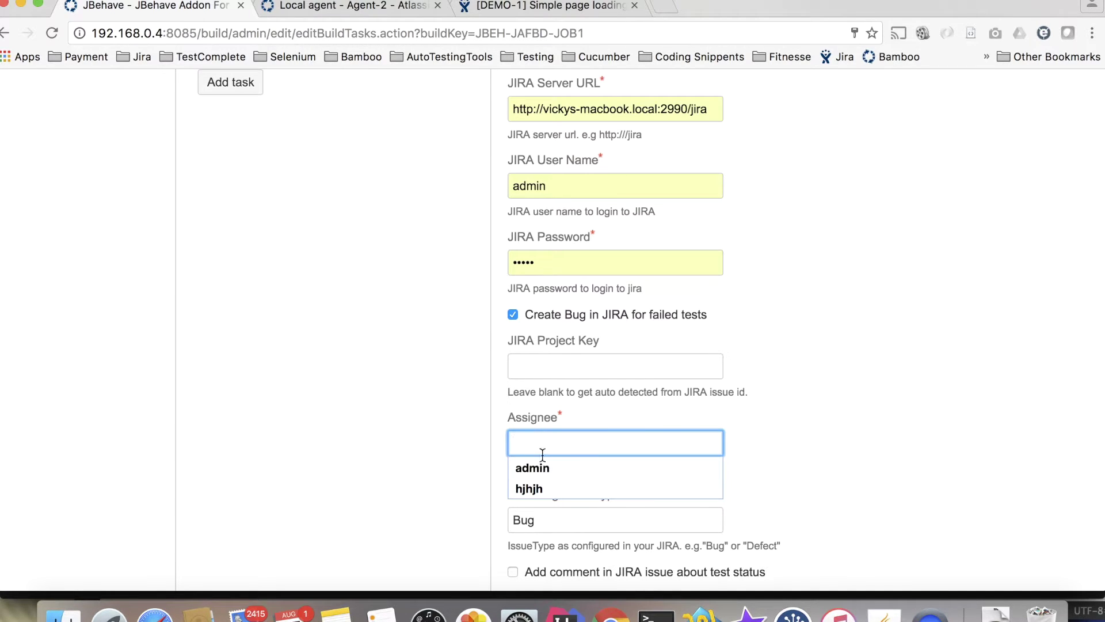
pyautogui.click(539, 470)
pyautogui.scroll(-3, 536, 452)
pyautogui.click(527, 433)
pyautogui.click(513, 229)
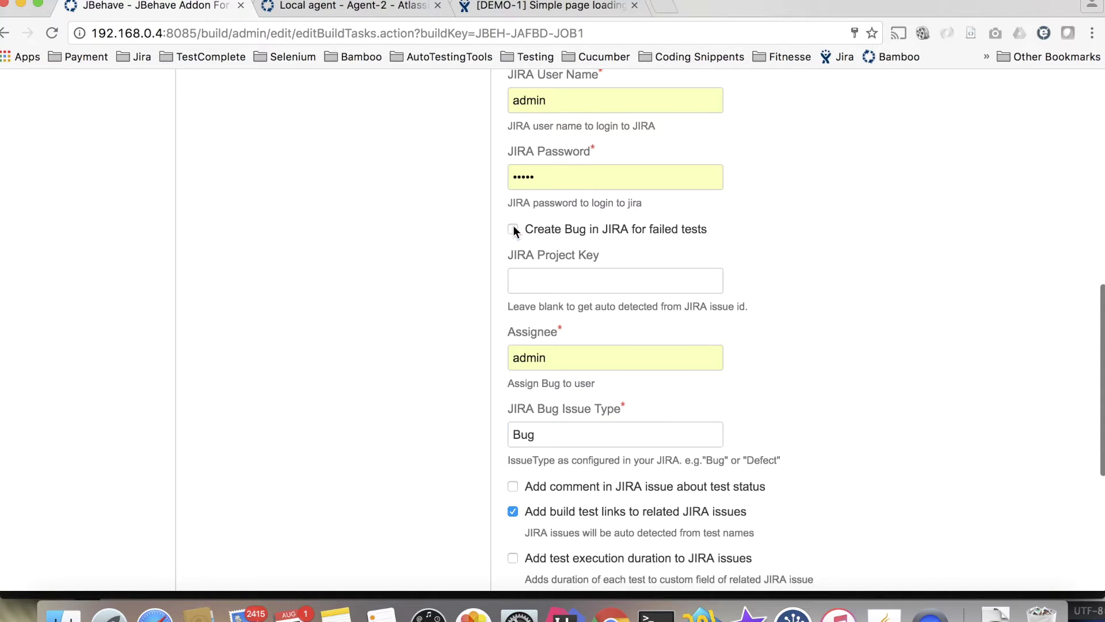
# Enable JIRA status comments visible to Users and execution labels prefixed 'Test', then save the task.
pyautogui.click(513, 254)
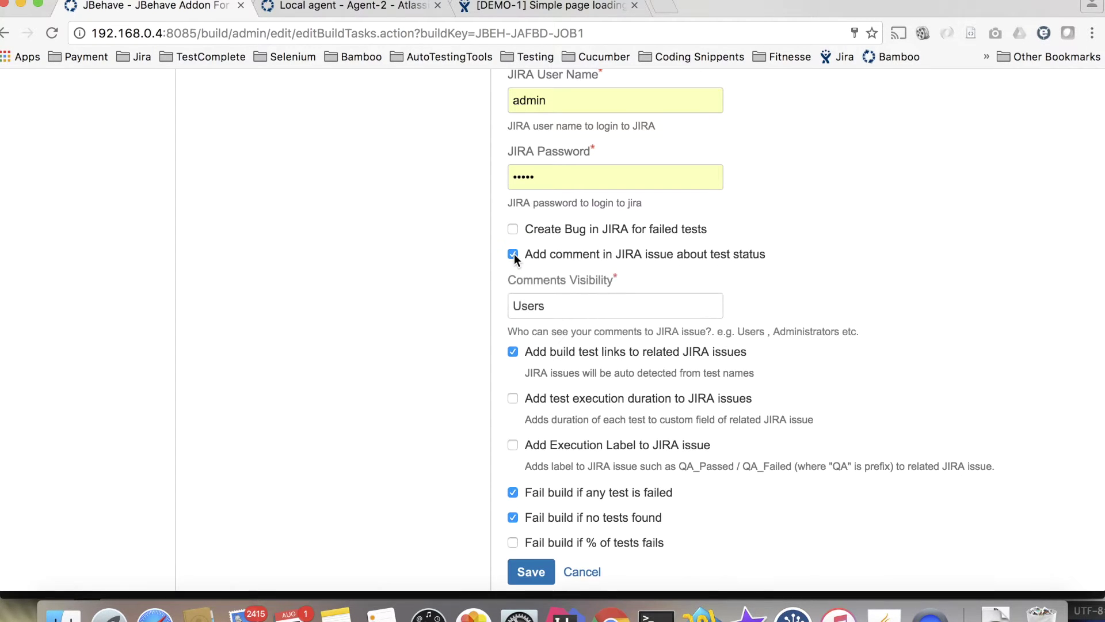
pyautogui.click(541, 305)
pyautogui.scroll(-2, 542, 305)
pyautogui.click(513, 315)
pyautogui.click(513, 361)
pyautogui.scroll(-3, 514, 362)
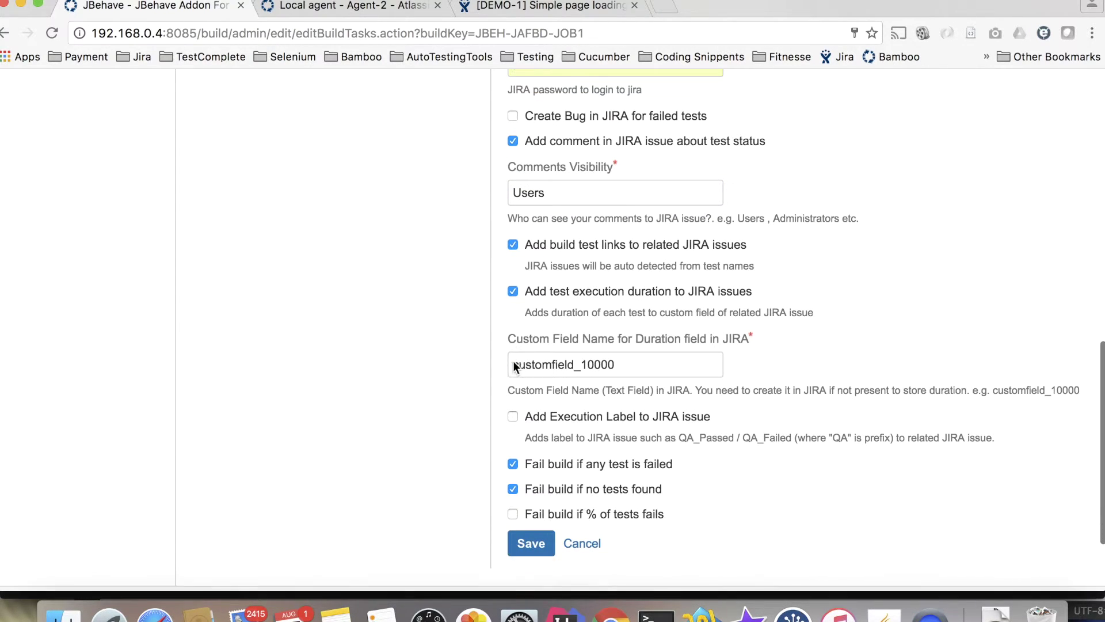
pyautogui.click(512, 289)
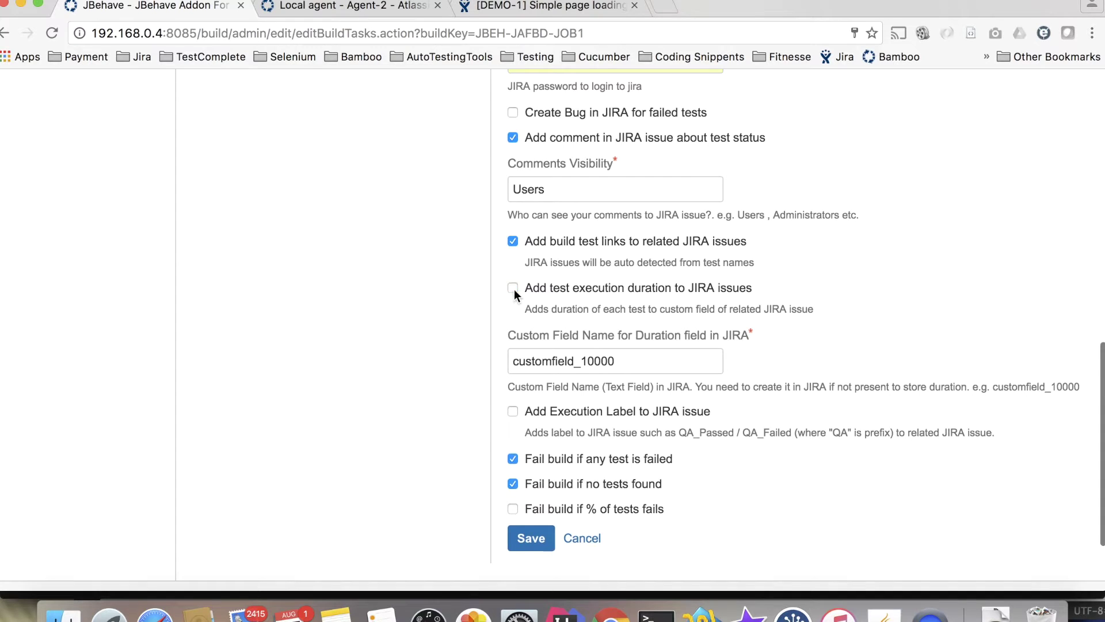
pyautogui.click(514, 335)
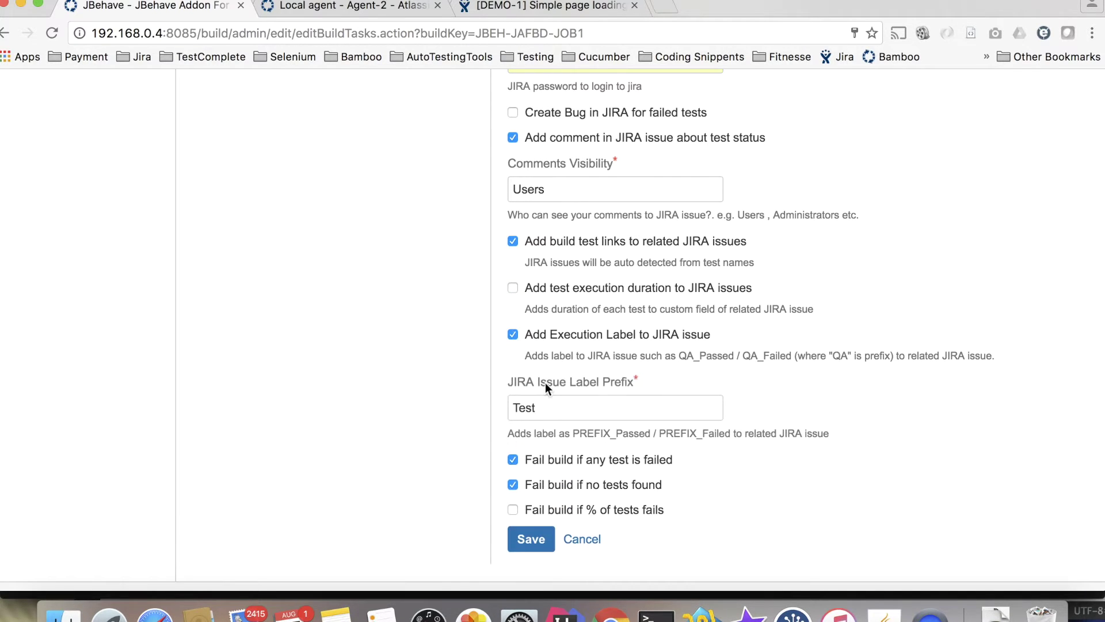
pyautogui.click(558, 415)
pyautogui.scroll(-3, 558, 415)
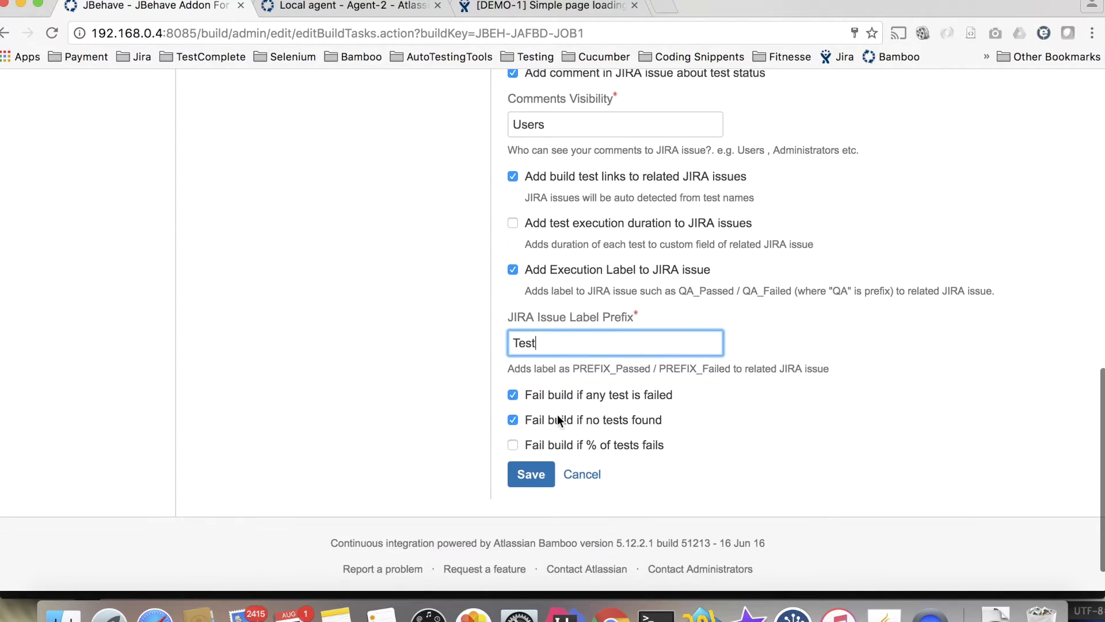
pyautogui.click(547, 476)
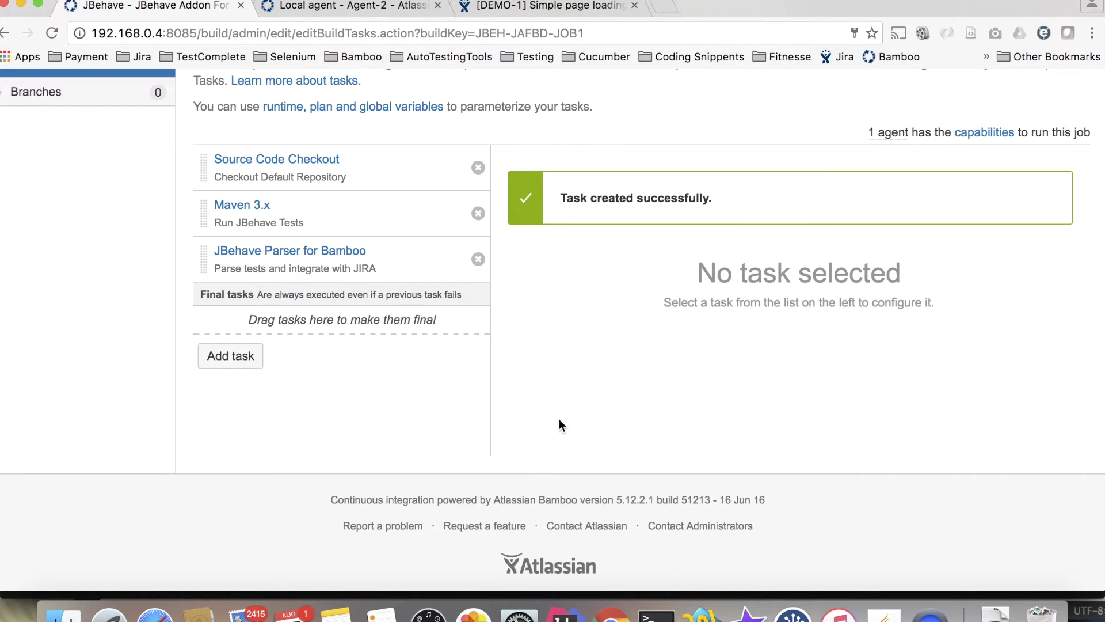
# Start a new run of the plan with Run plan, producing build #5.
pyautogui.scroll(4, 578, 381)
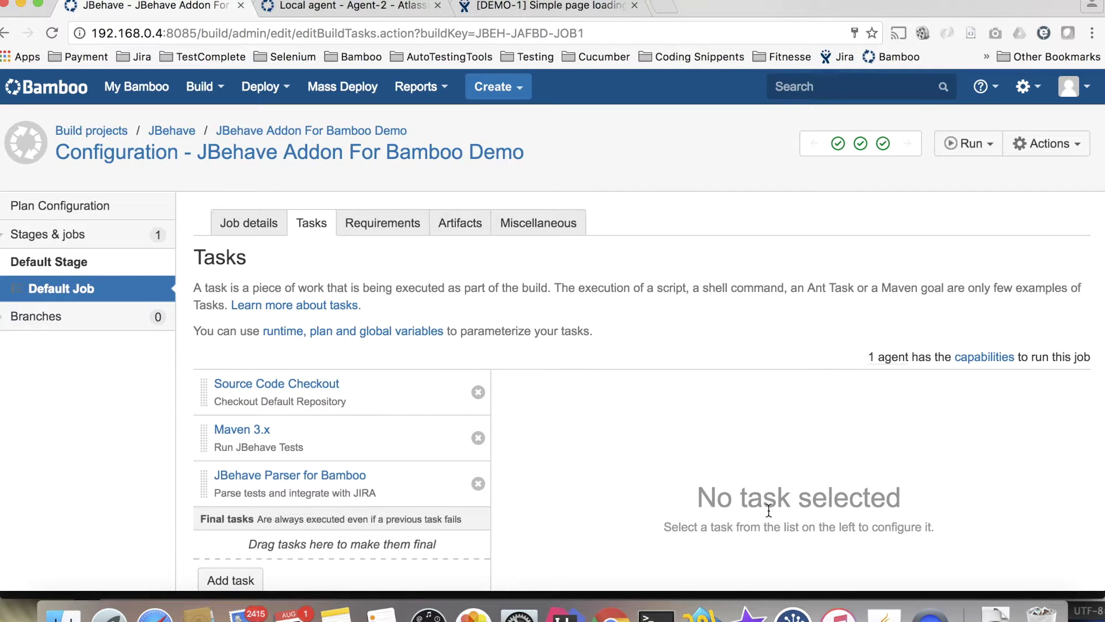
pyautogui.click(969, 143)
pyautogui.click(963, 167)
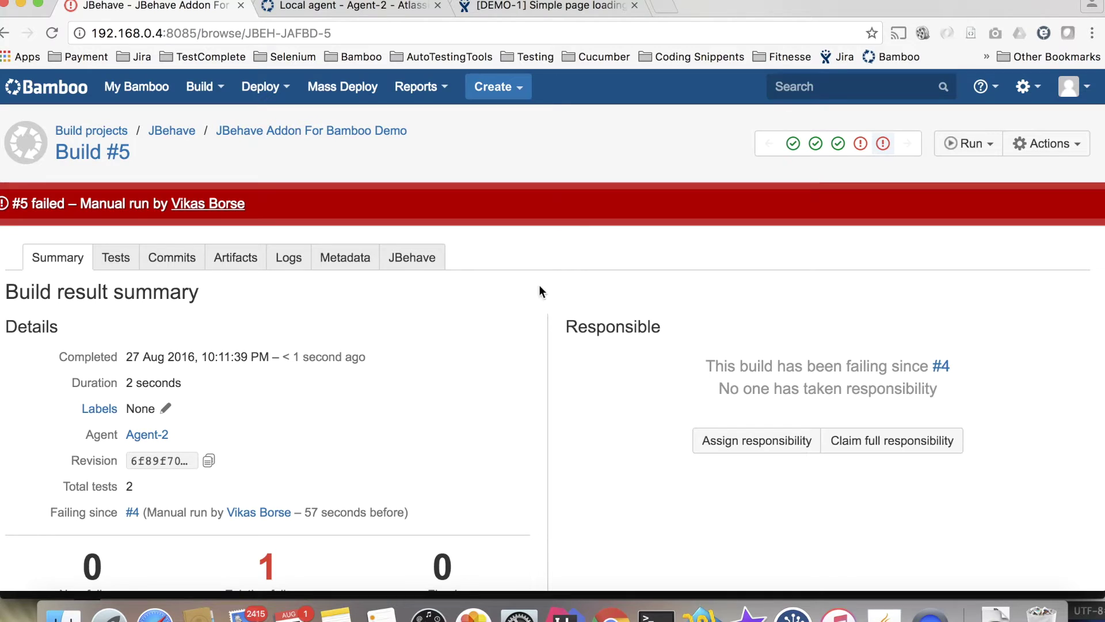
pyautogui.click(418, 262)
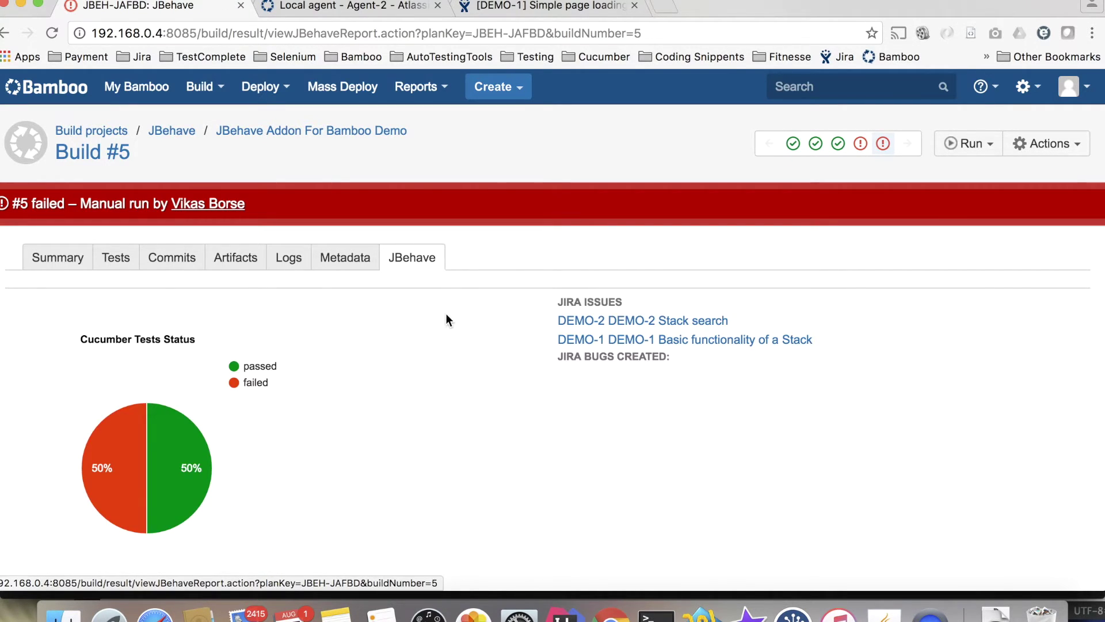
pyautogui.moveTo(129, 432)
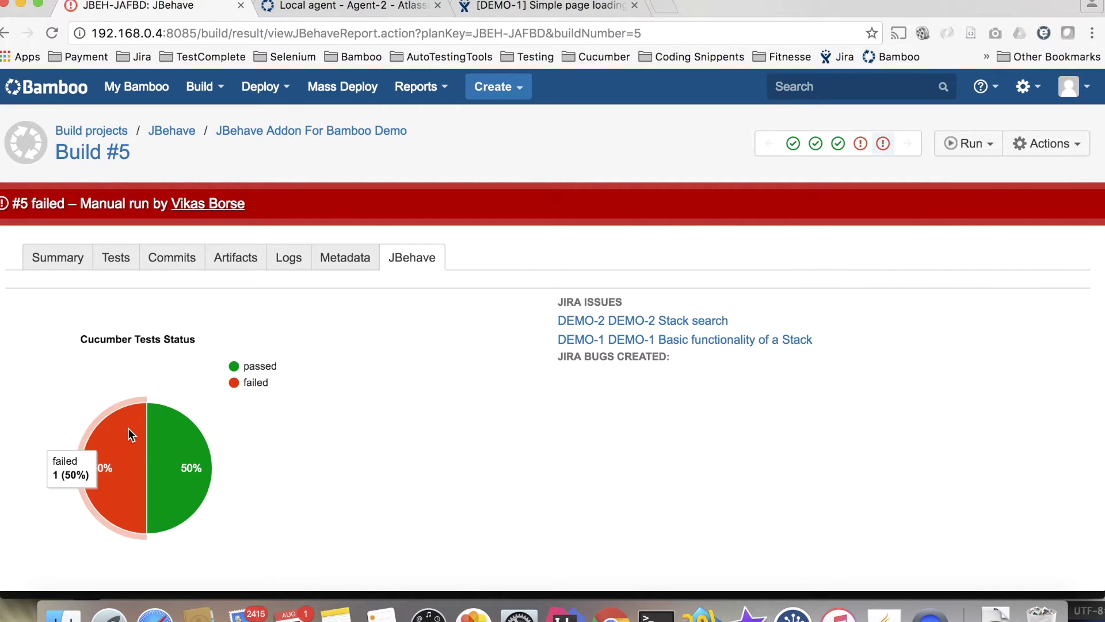
pyautogui.click(174, 450)
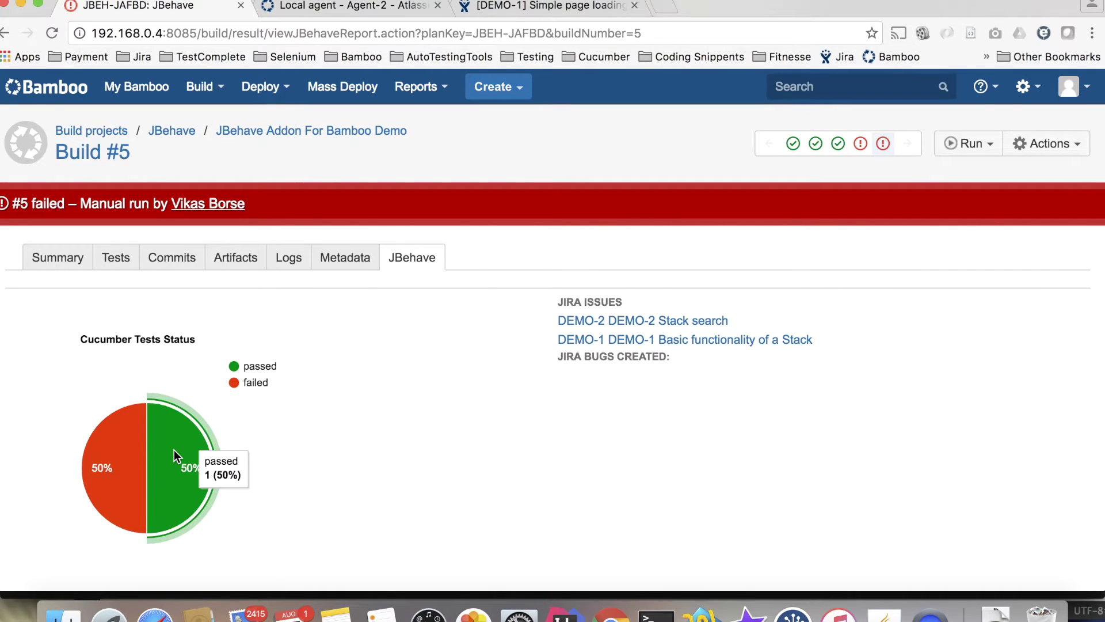
pyautogui.scroll(-5, 173, 450)
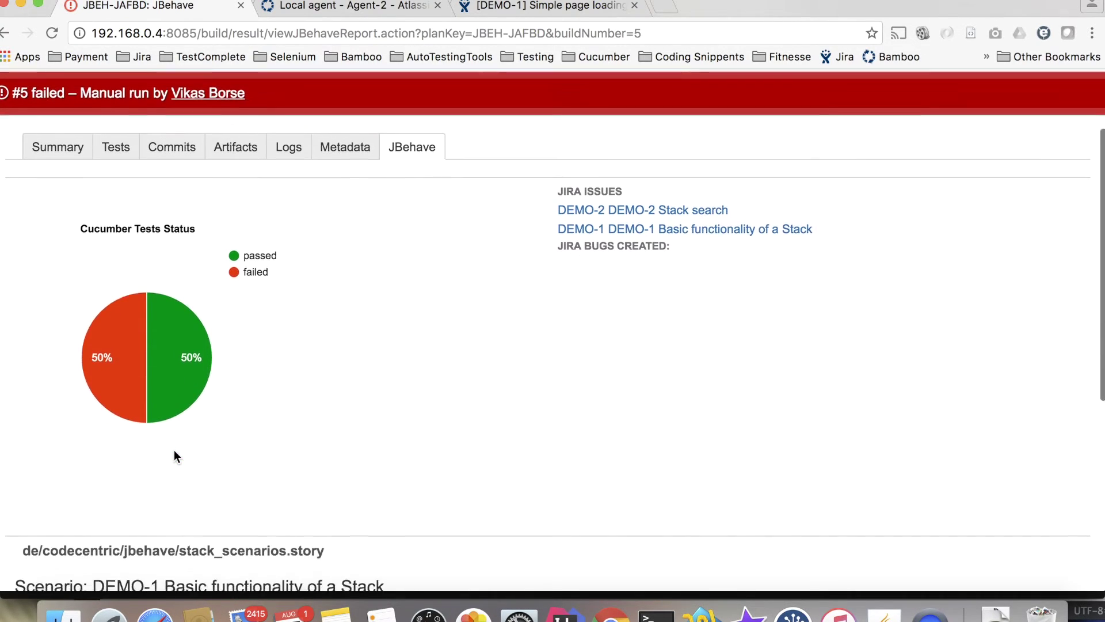
pyautogui.scroll(-5, 174, 451)
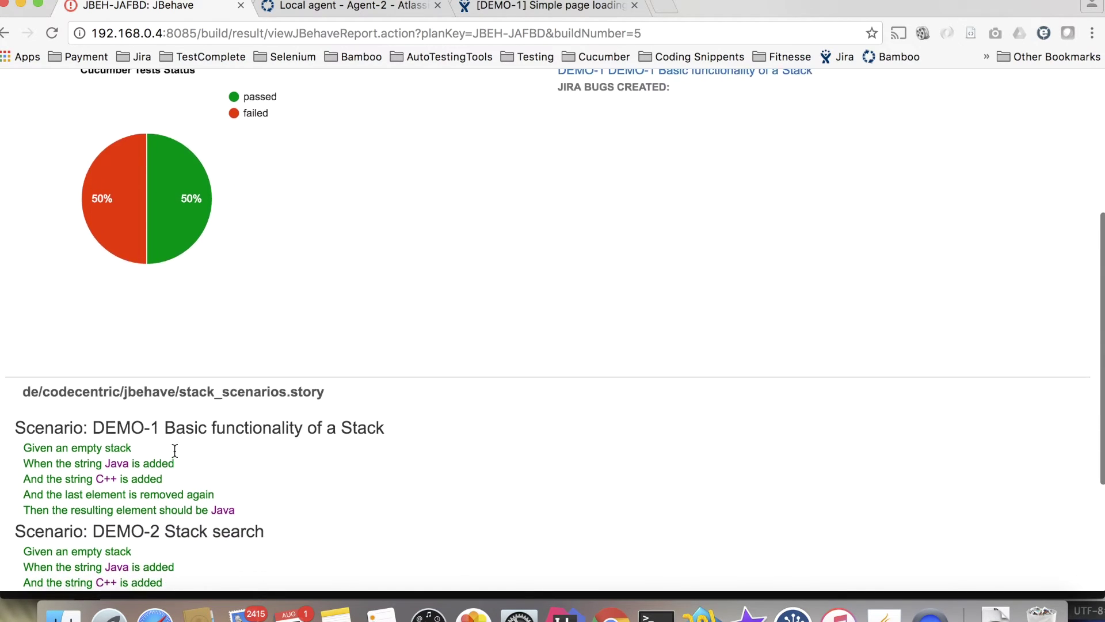
pyautogui.scroll(-5, 175, 451)
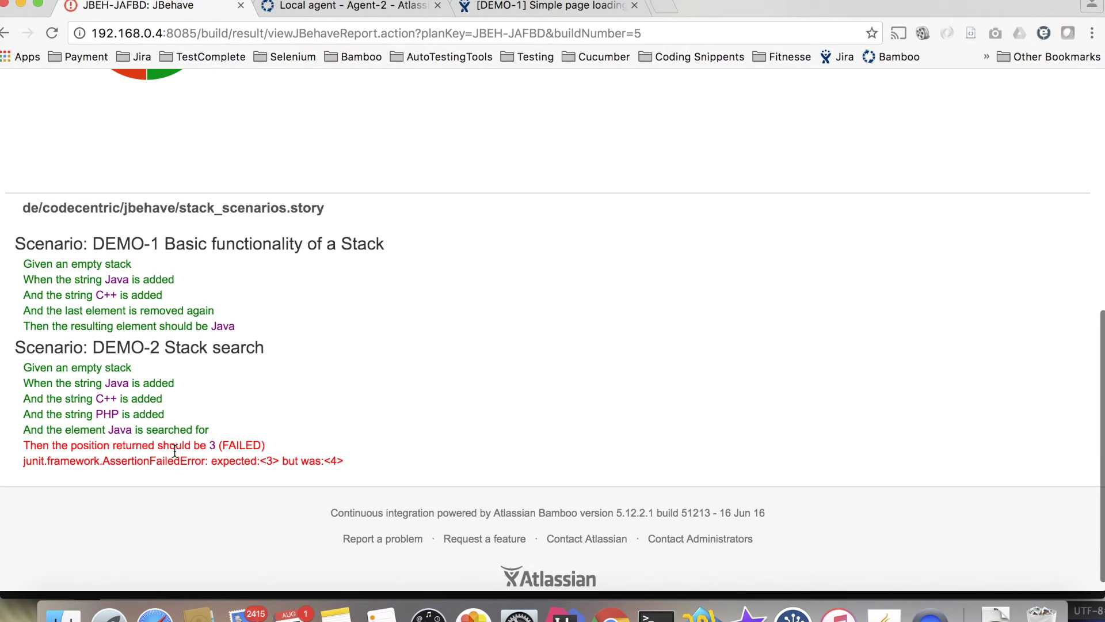
pyautogui.scroll(-1, 190, 449)
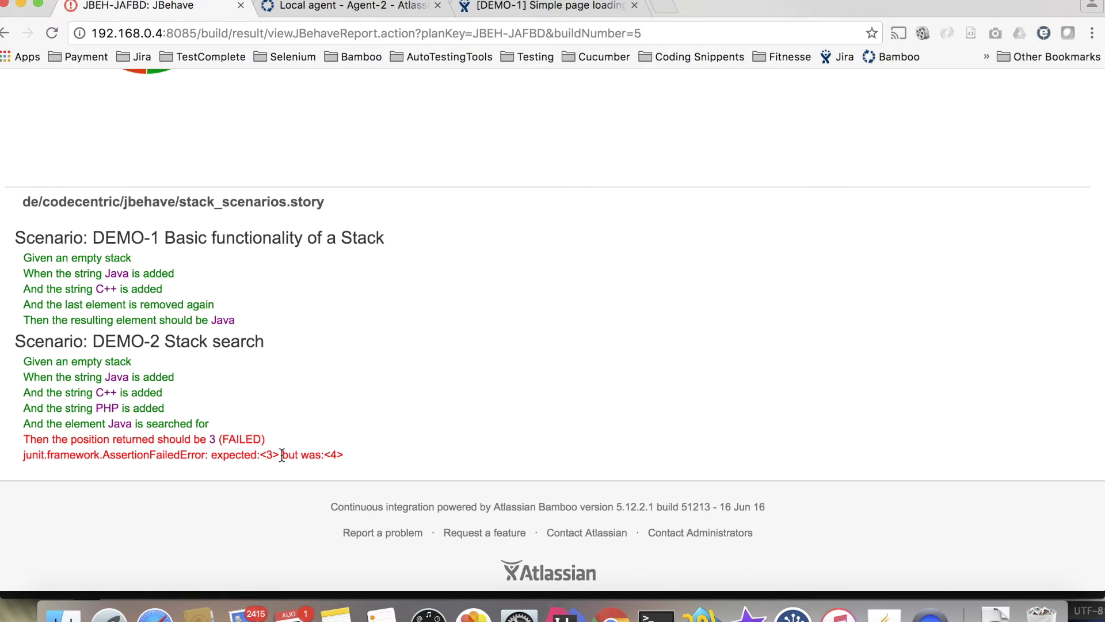
pyautogui.moveTo(260, 455); pyautogui.dragTo(365, 454)
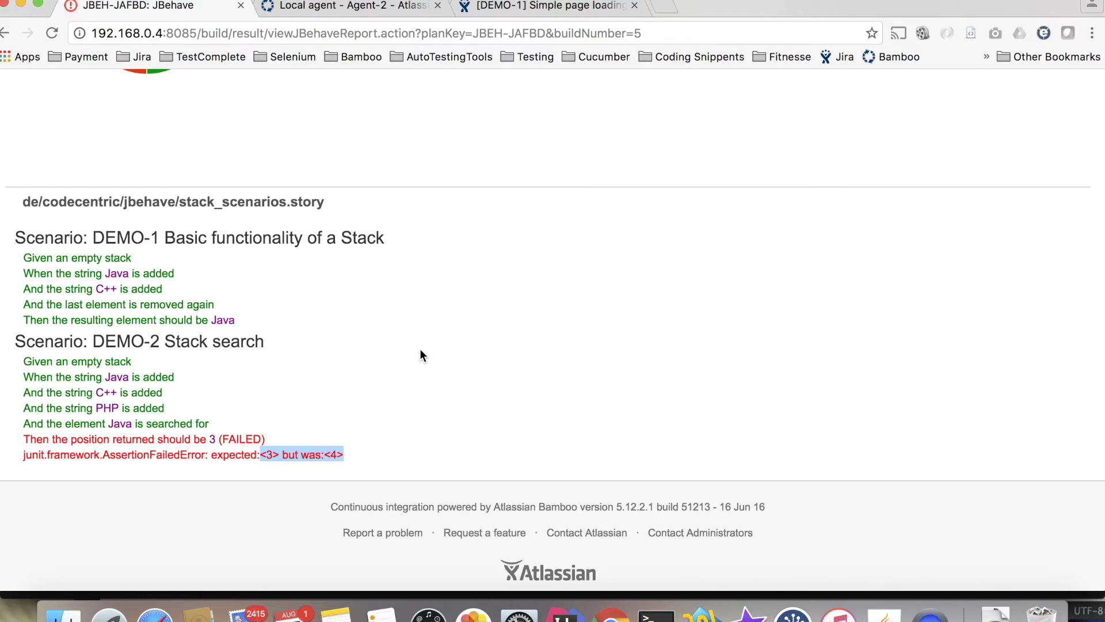
pyautogui.scroll(10, 422, 347)
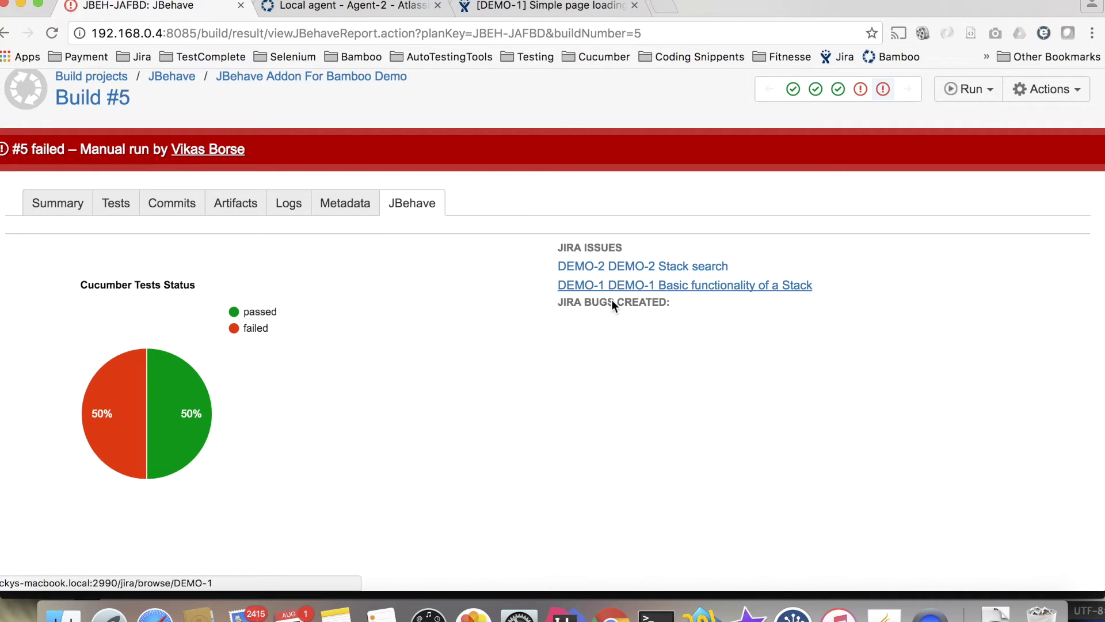
pyautogui.scroll(2, 487, 302)
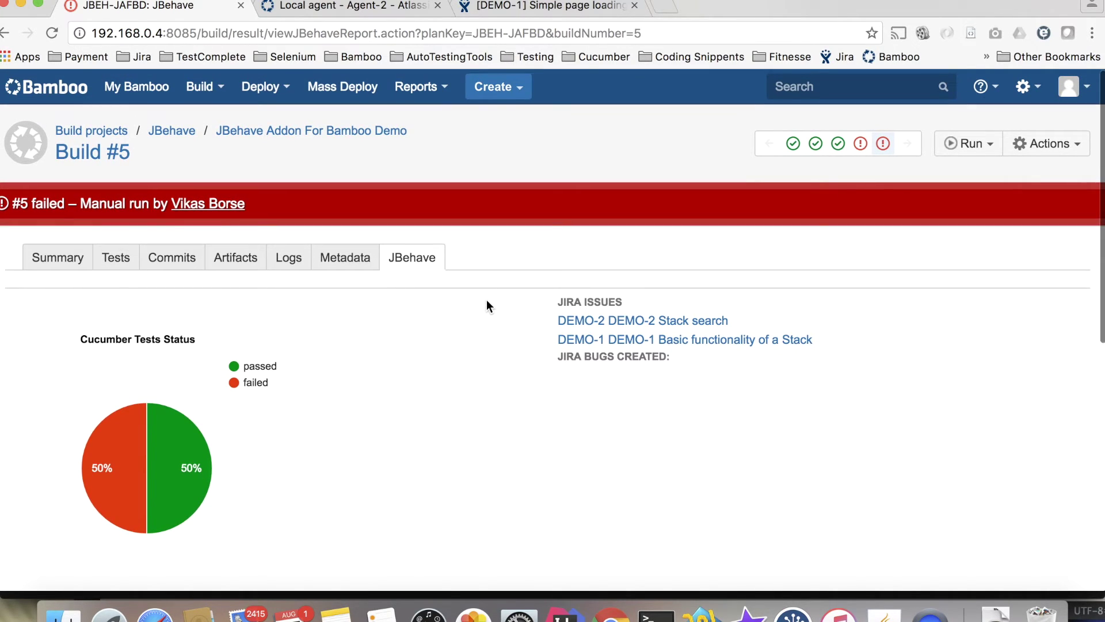
pyautogui.scroll(1, 483, 297)
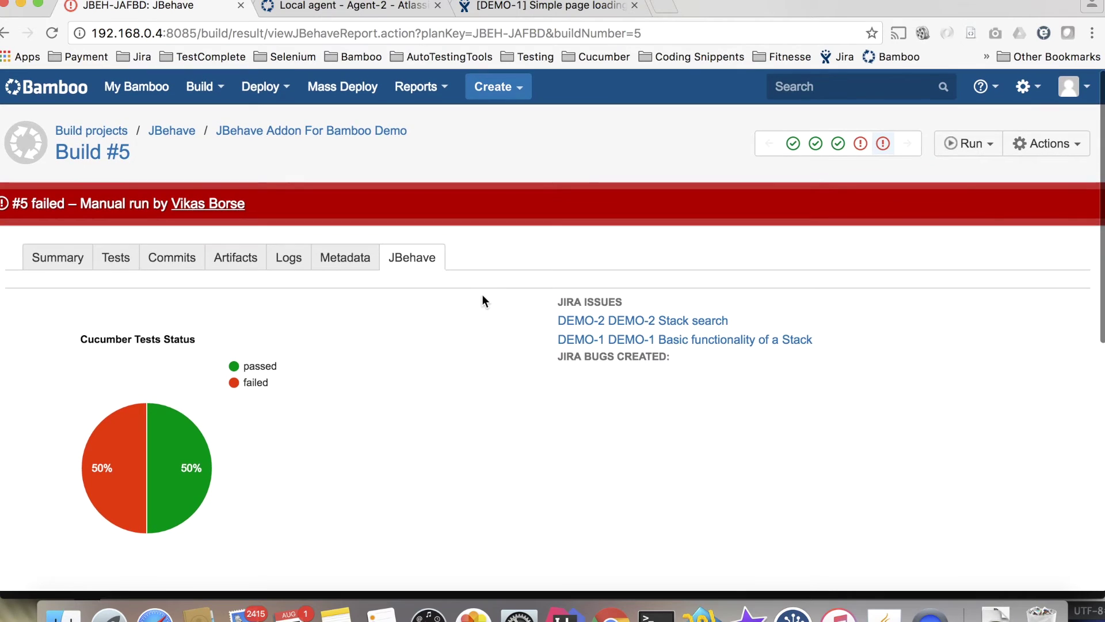
# Review build #5's Default Job log, then its summary showing failing test DEMO-2 Stack search.
pyautogui.click(284, 263)
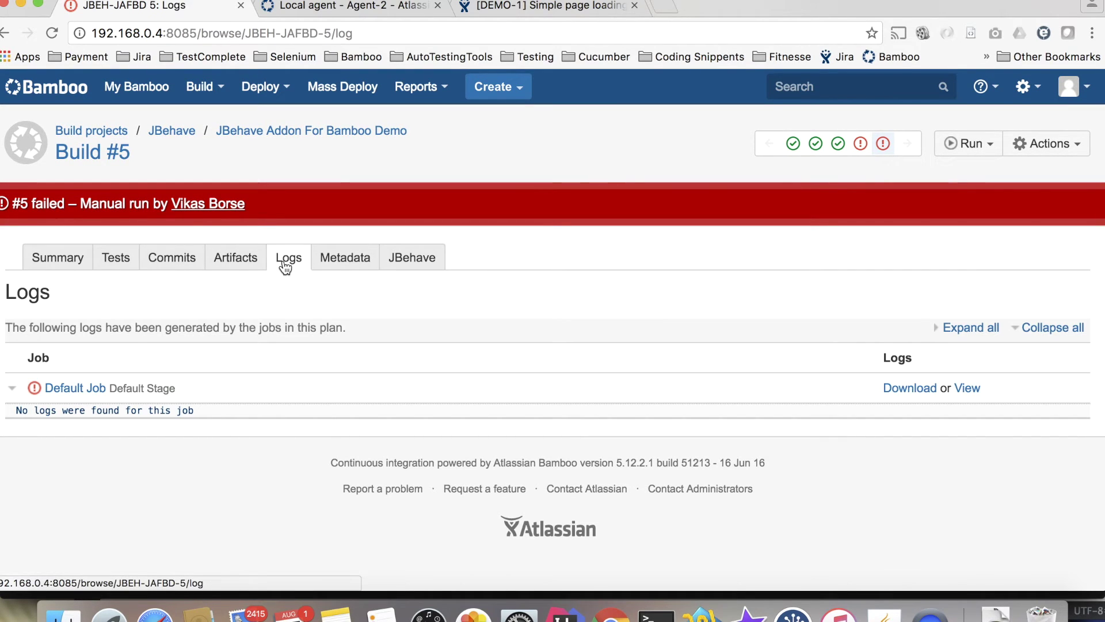
pyautogui.click(290, 395)
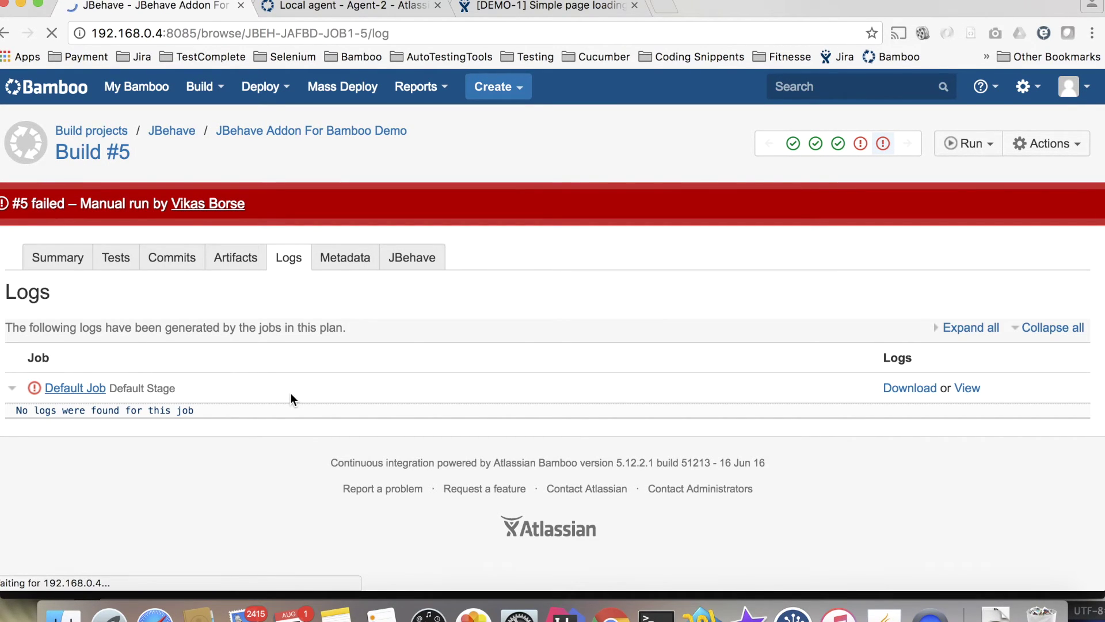
pyautogui.scroll(-10, 346, 427)
pyautogui.scroll(-15, 347, 427)
pyautogui.scroll(3, 346, 427)
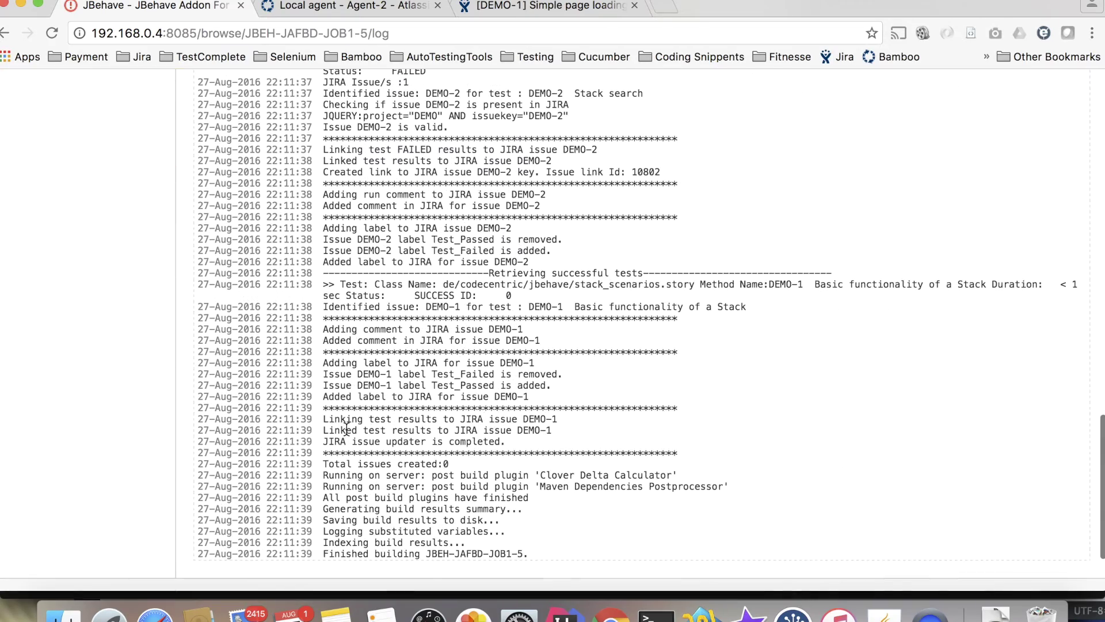
pyautogui.scroll(20, 505, 211)
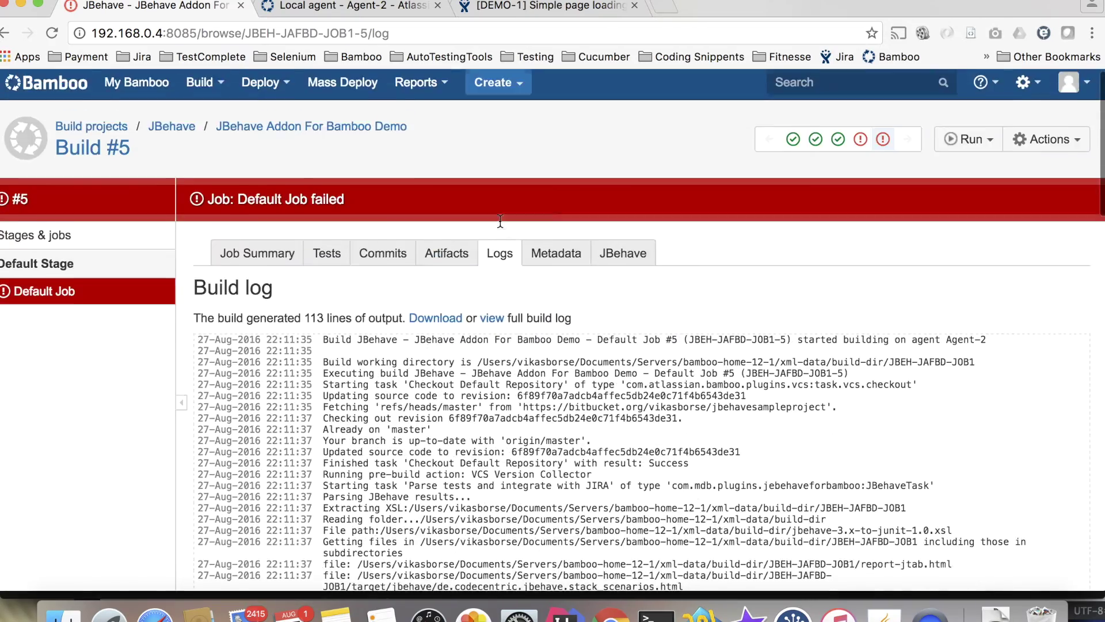
pyautogui.click(268, 261)
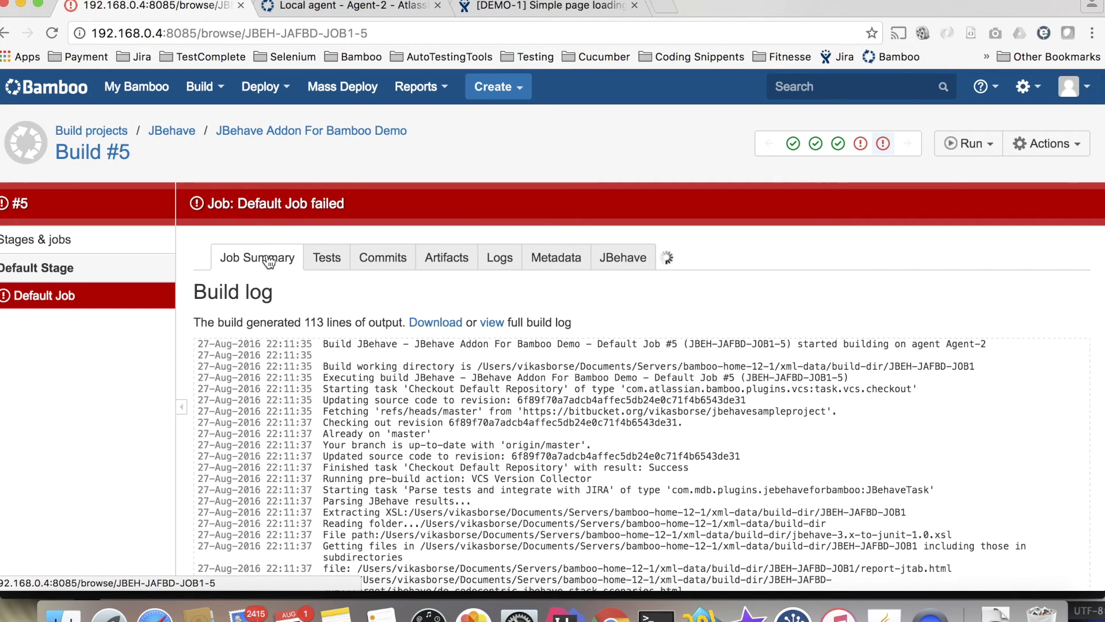
pyautogui.scroll(-5, 570, 367)
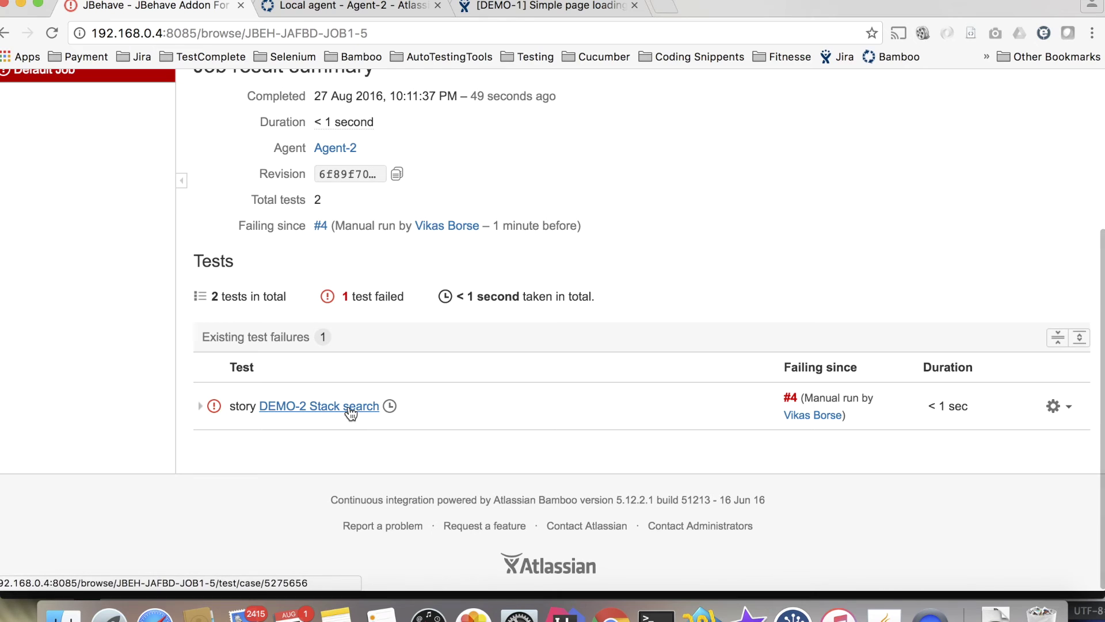
# Inspect the DEMO-2 failure, the passing DEMO-1 test, and the Default Job's JBehave report.
pyautogui.click(350, 408)
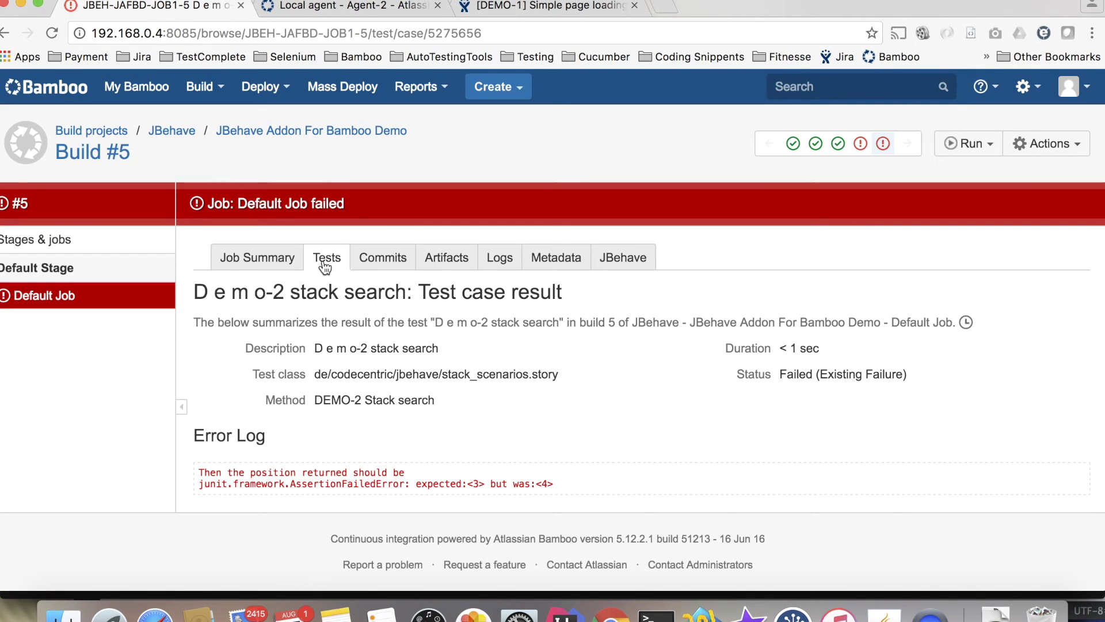
pyautogui.click(327, 264)
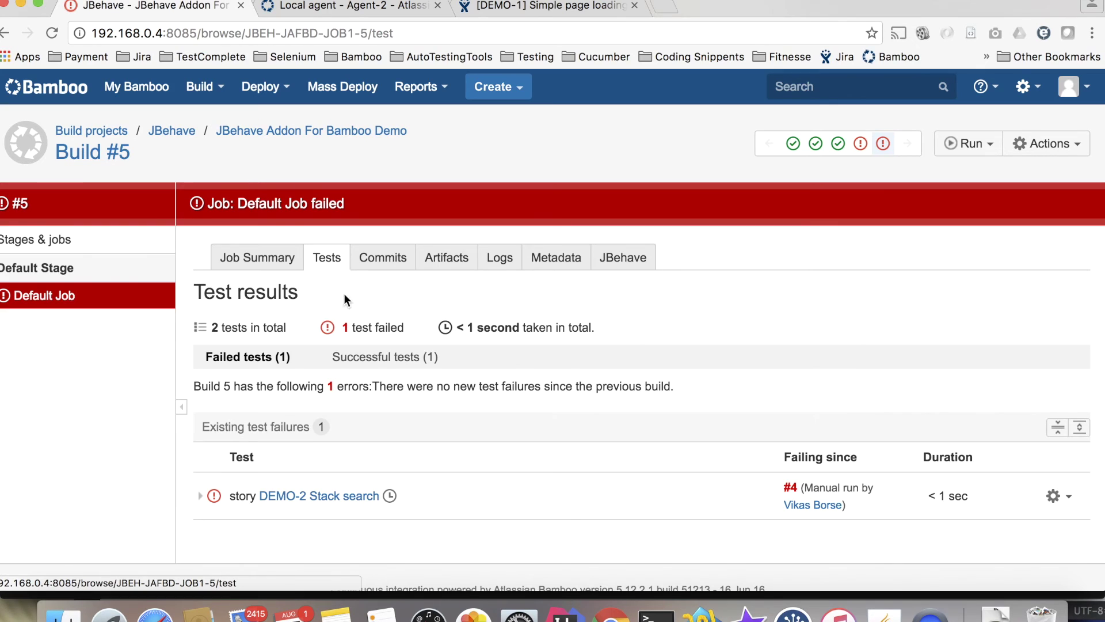
pyautogui.click(402, 360)
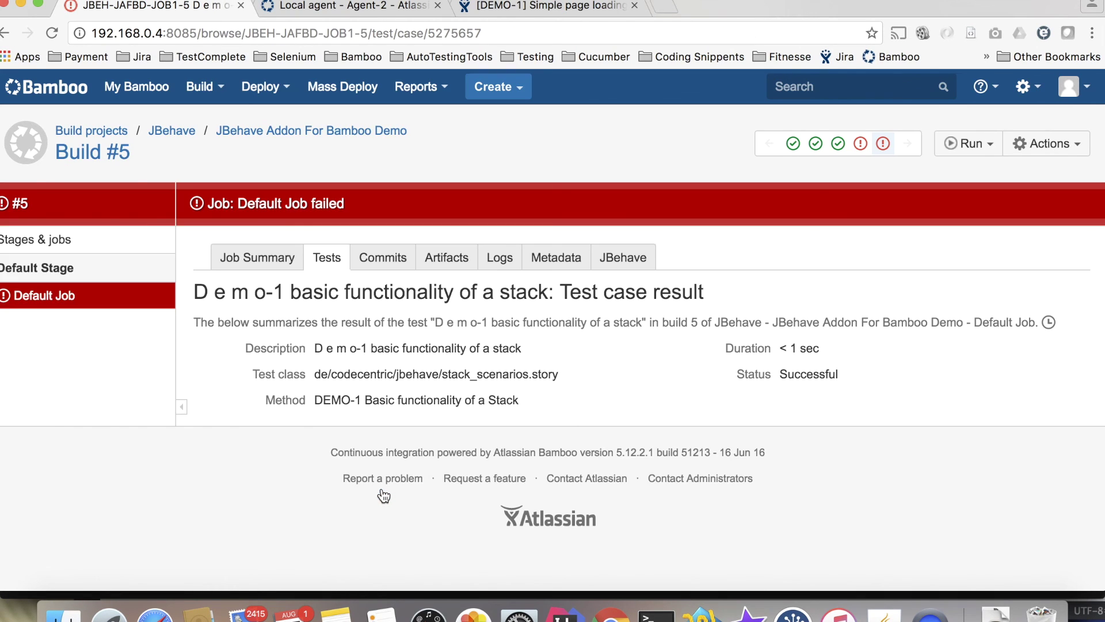
pyautogui.click(621, 256)
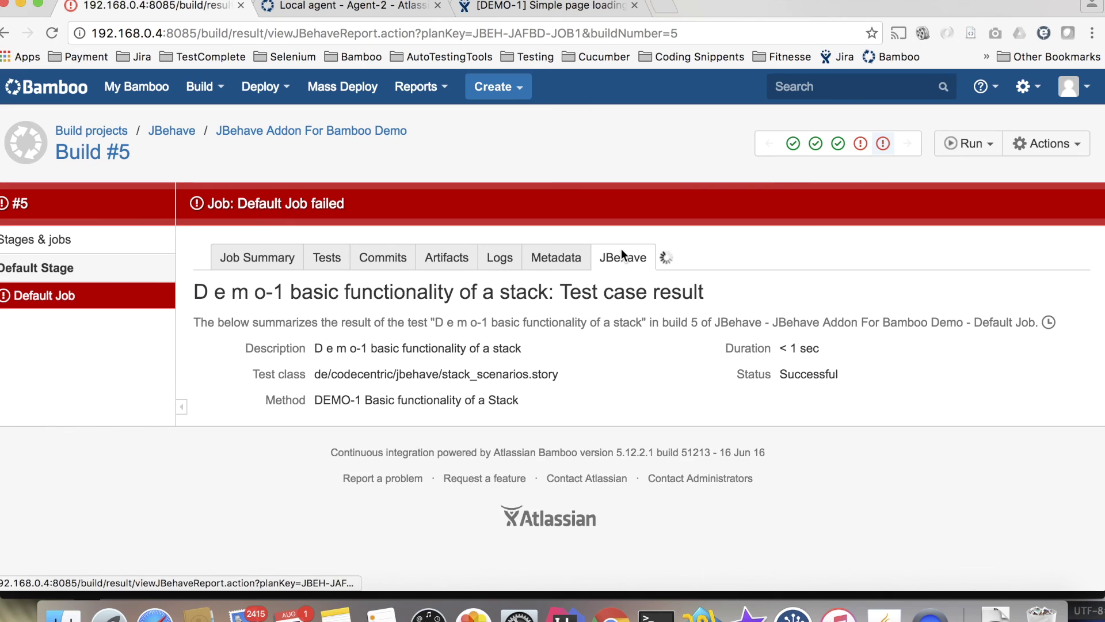
pyautogui.scroll(-10, 572, 385)
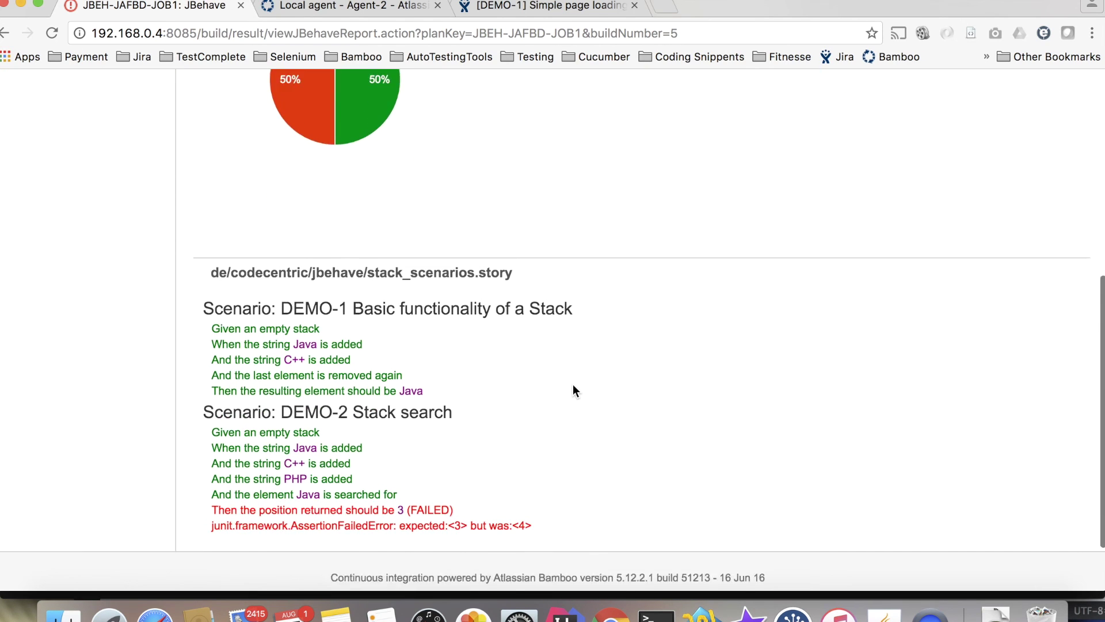
pyautogui.scroll(2, 573, 387)
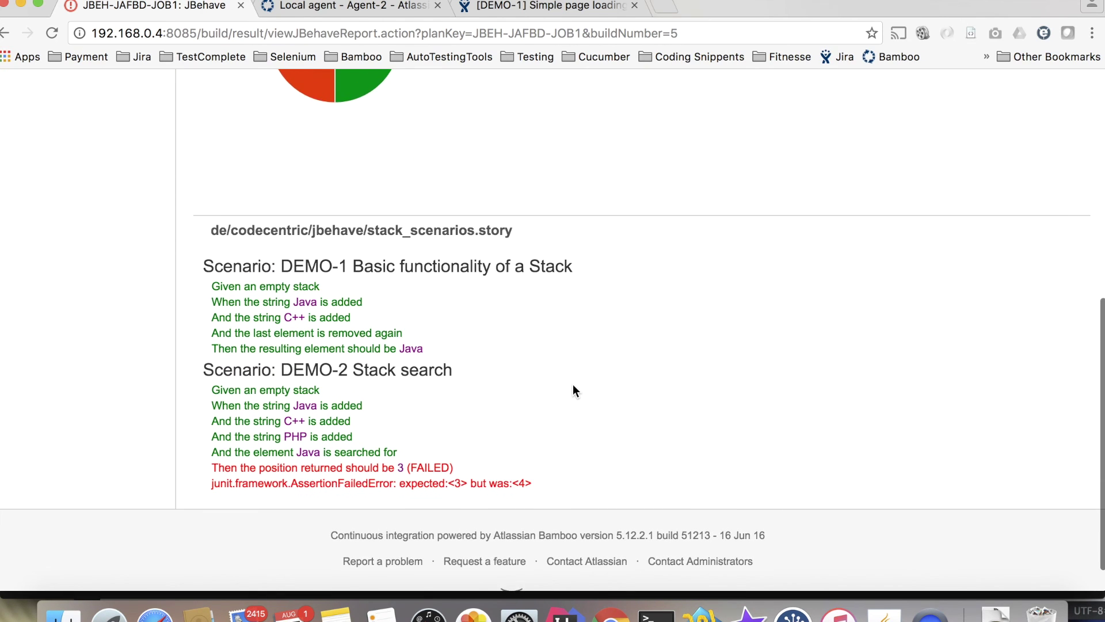